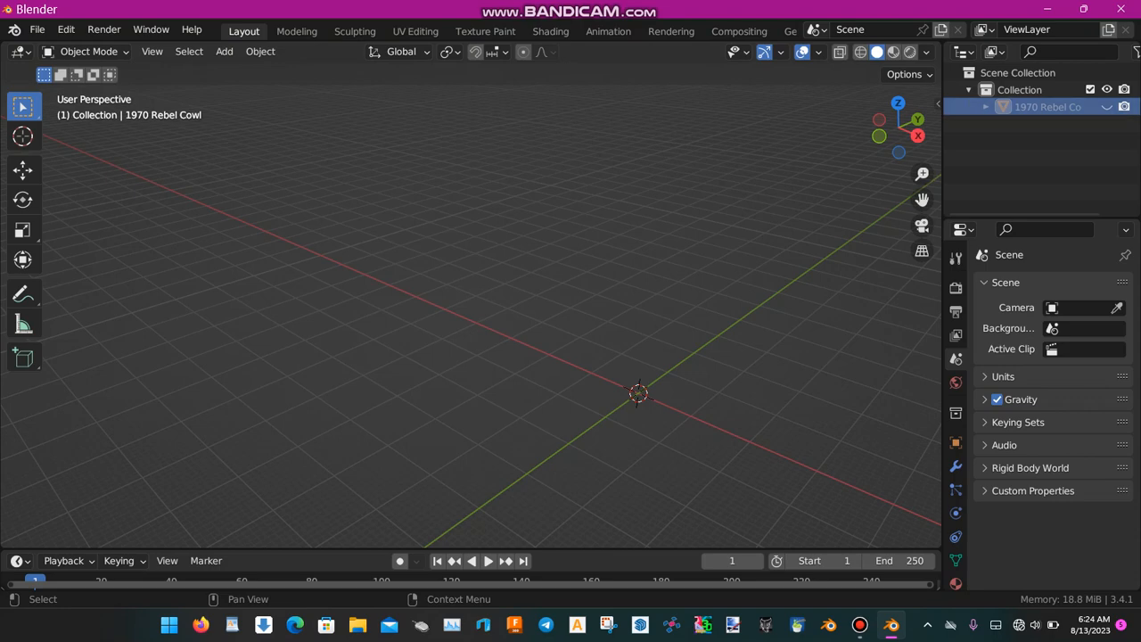
Unhide the 1970 Rebel Cowl object so its mesh shows in the viewport.
click(1106, 107)
middle_drag(624, 312, 541, 305)
scroll(599, 313, up, 2)
scroll(541, 305, down, 2)
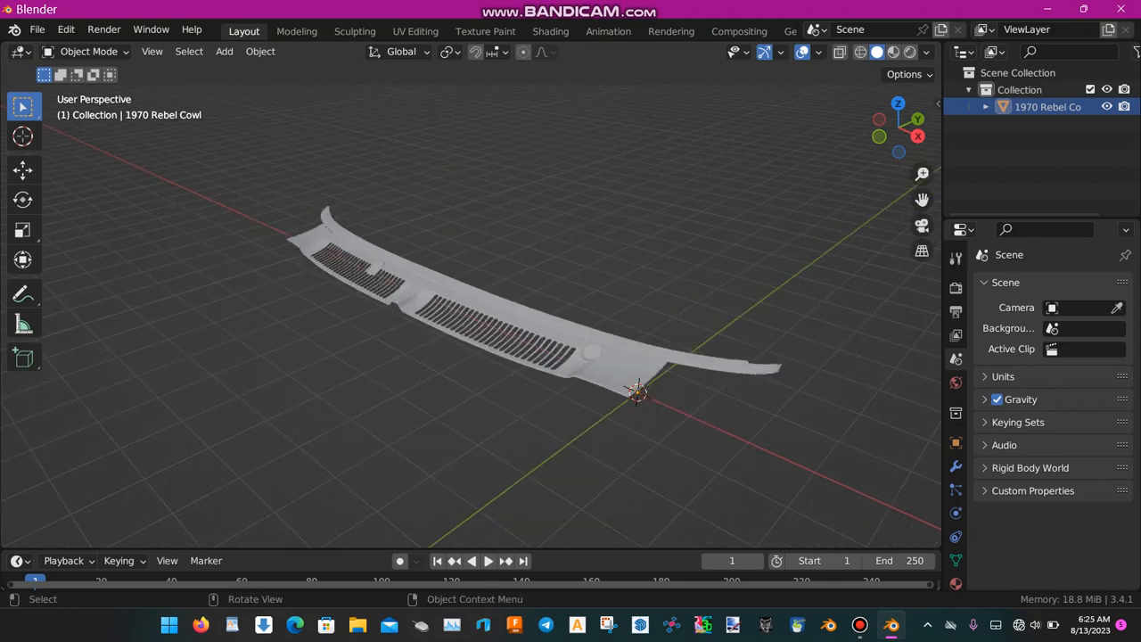
Examine the cowl's overall shape, vent slots and round caps from several distances and angles.
scroll(507, 315, up, 1)
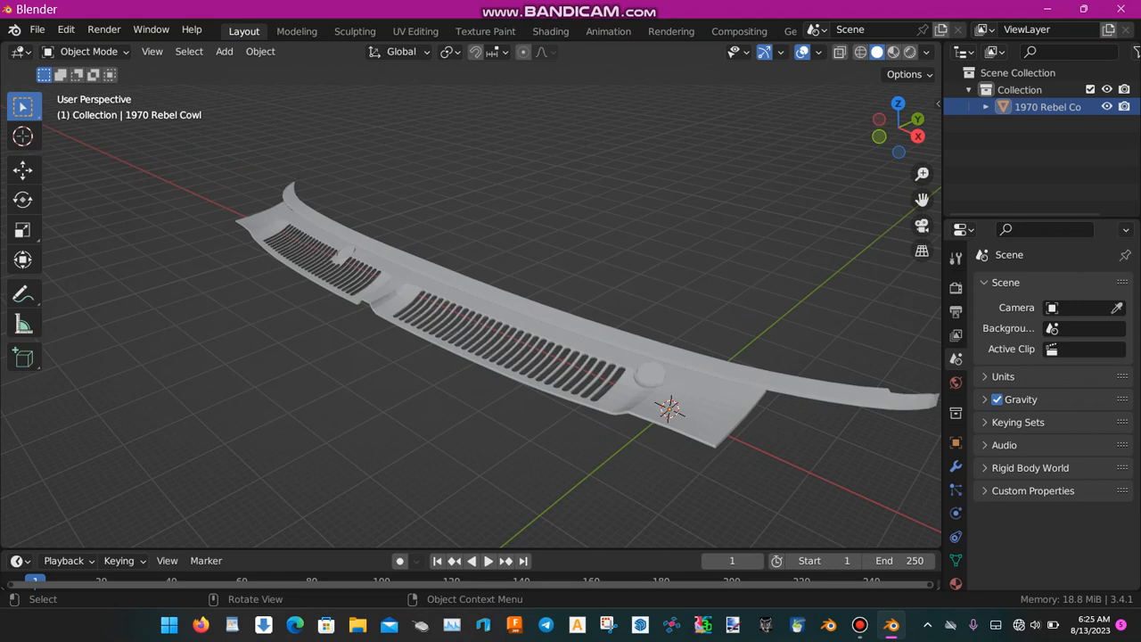
scroll(473, 309, down, 1)
scroll(472, 312, up, 1)
shift+middle_drag(571, 339, 384, 308)
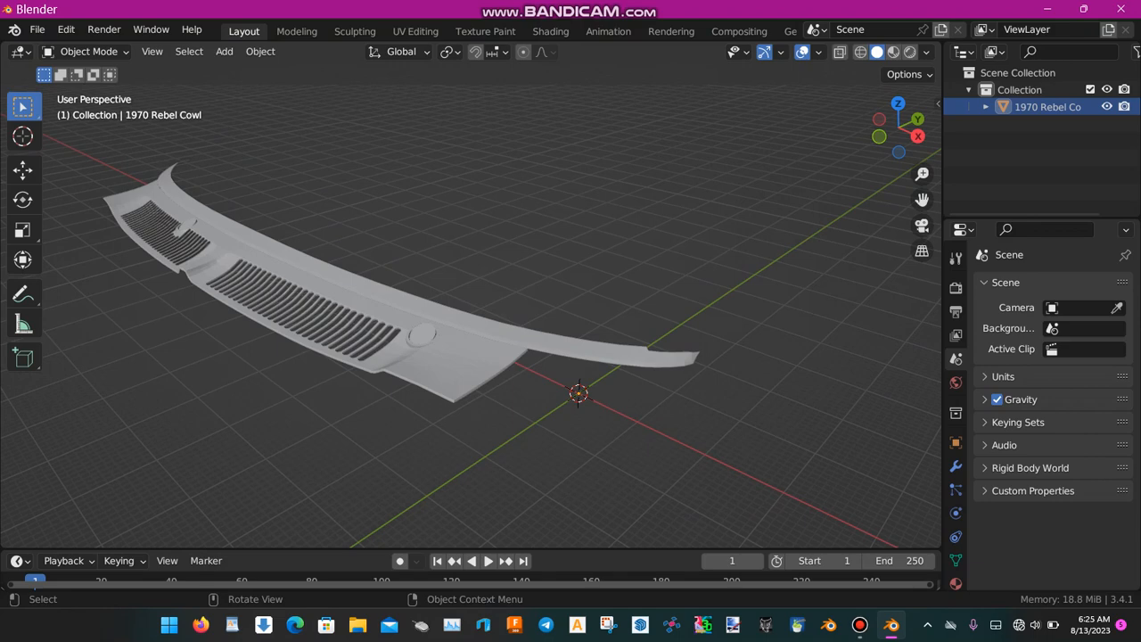
middle_drag(500, 339, 602, 332)
shift+middle_drag(602, 331, 397, 209)
scroll(535, 348, up, 3)
scroll(545, 249, down, 2)
scroll(575, 178, down, 2)
scroll(396, 214, up, 5)
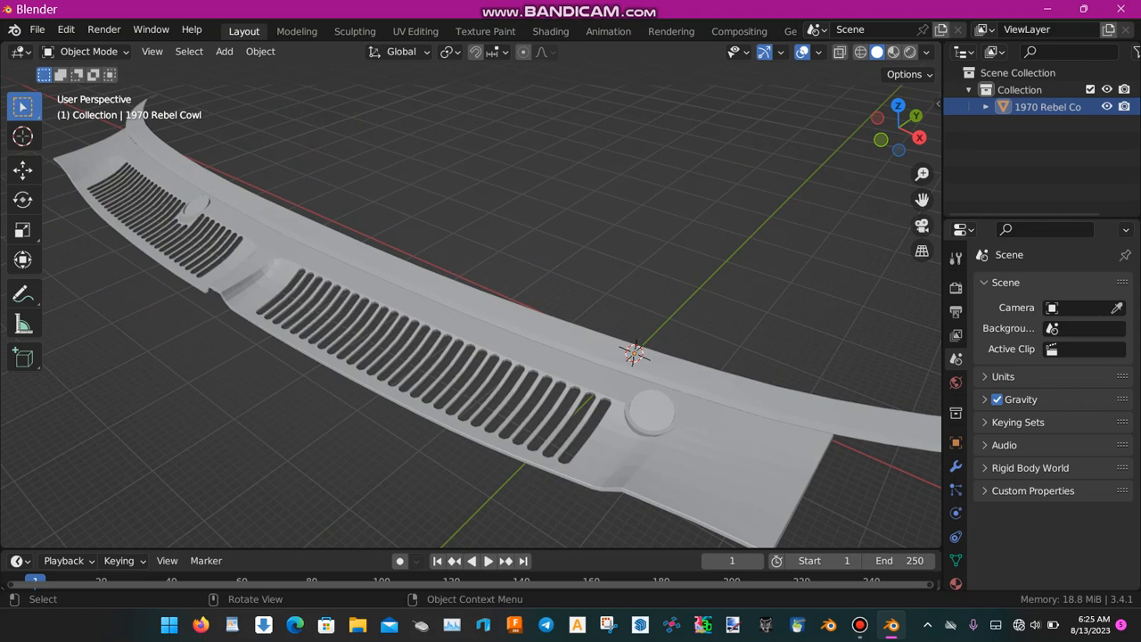
scroll(470, 316, down, 2)
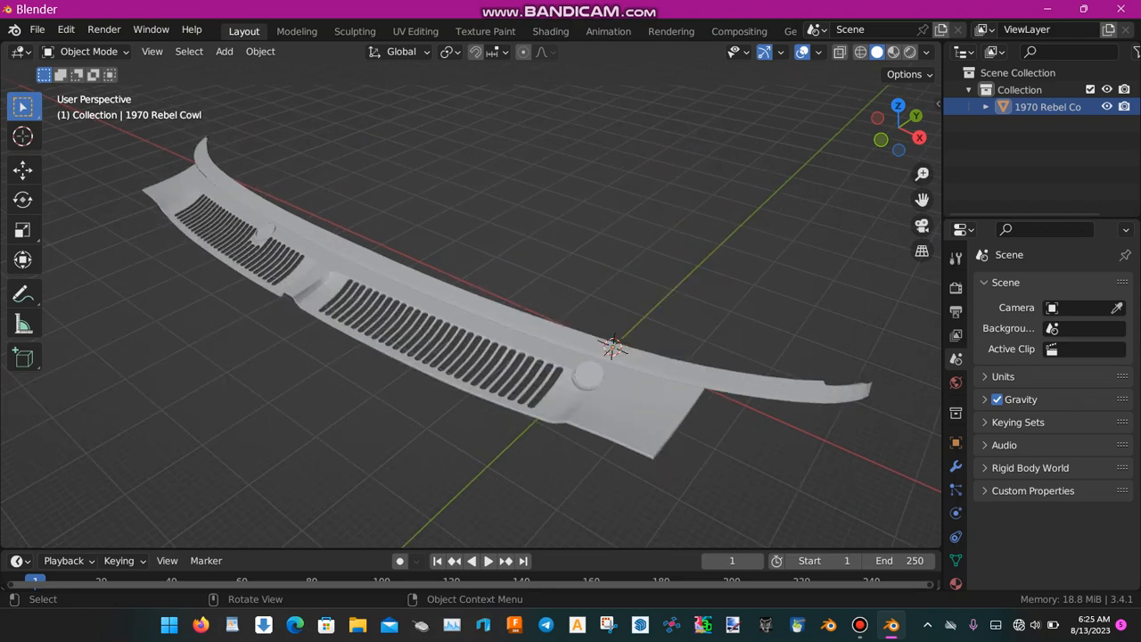
Enter Edit Mode on the cowl and run Tris to Quads on its mesh.
key(a)
key(Tab)
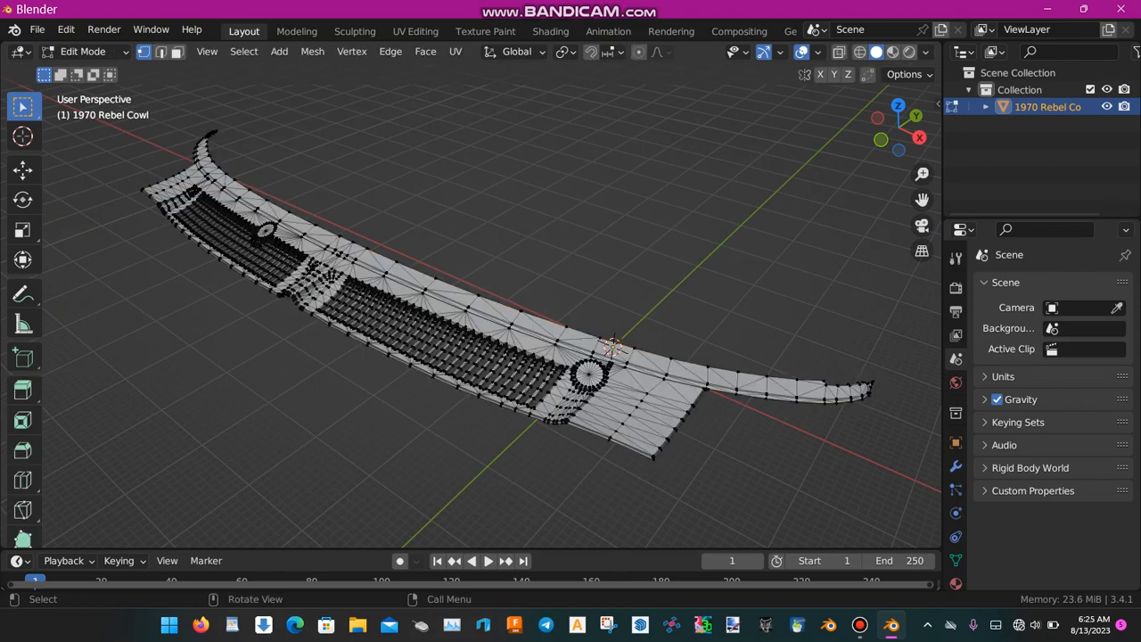
key(alt+j)
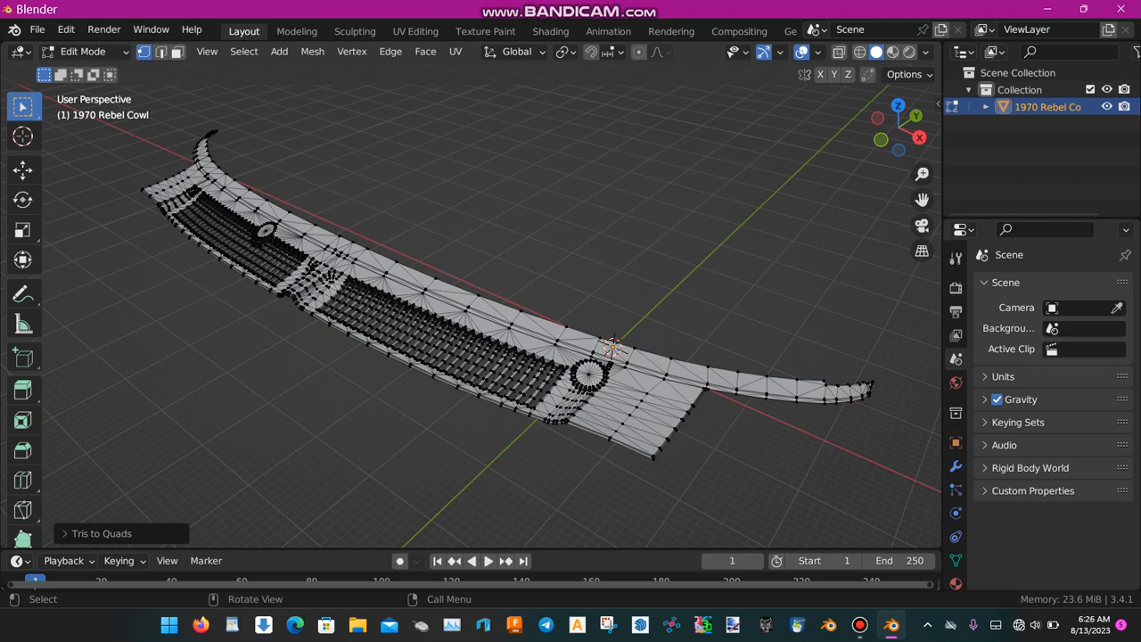
Inspect the mesh topology around both rows of vent slots, briefly box-selecting part of one row.
middle_drag(571, 339, 786, 286)
scroll(510, 391, up, 4)
shift+middle_drag(787, 285, 780, 212)
scroll(779, 213, up, 5)
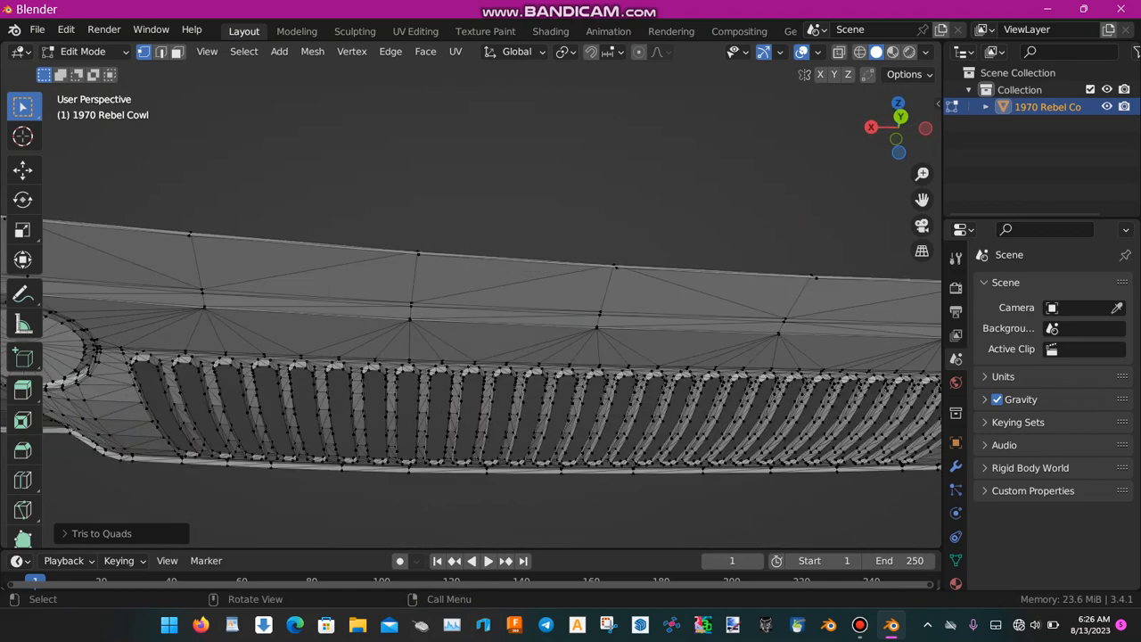
shift+middle_drag(500, 356, 556, 271)
scroll(556, 286, down, 3)
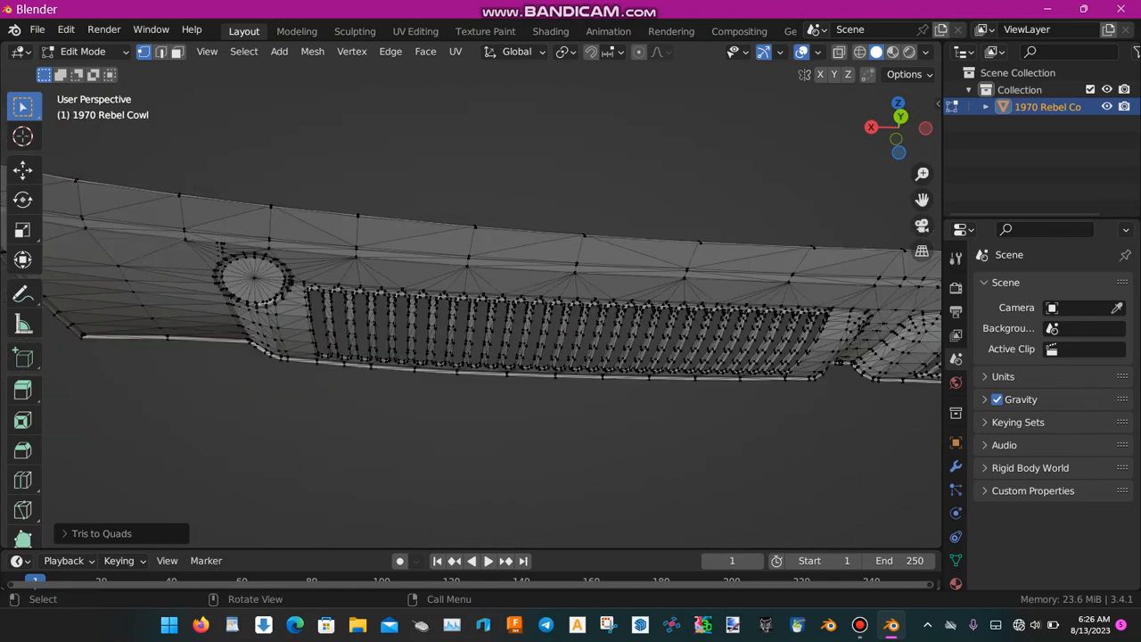
shift+middle_drag(615, 321, 300, 294)
scroll(357, 298, down, 3)
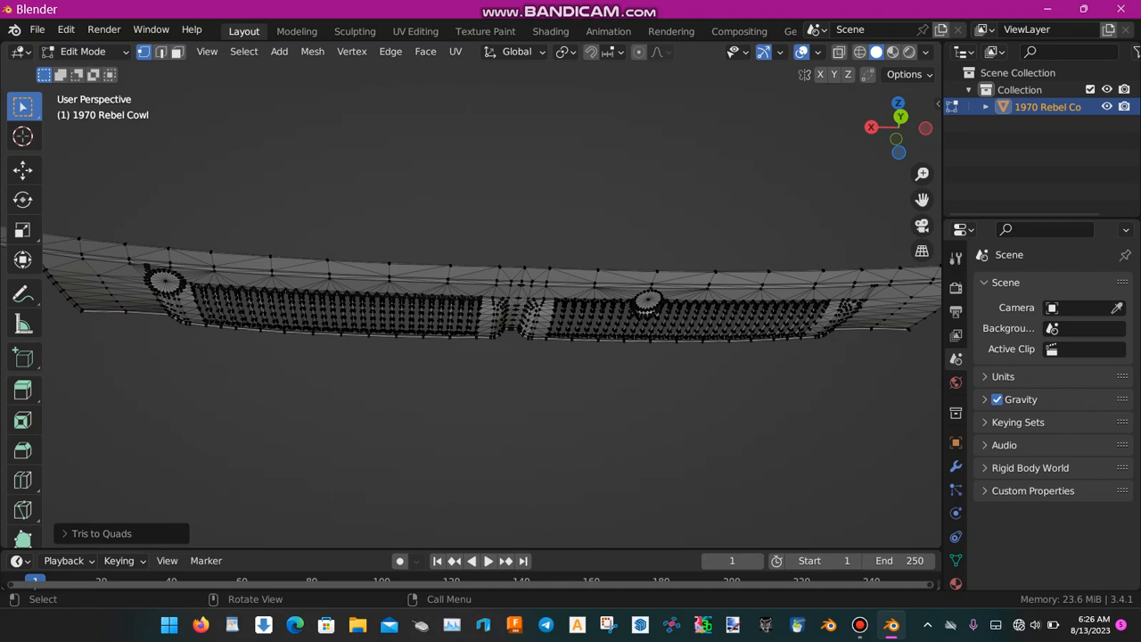
drag(520, 243, 792, 440)
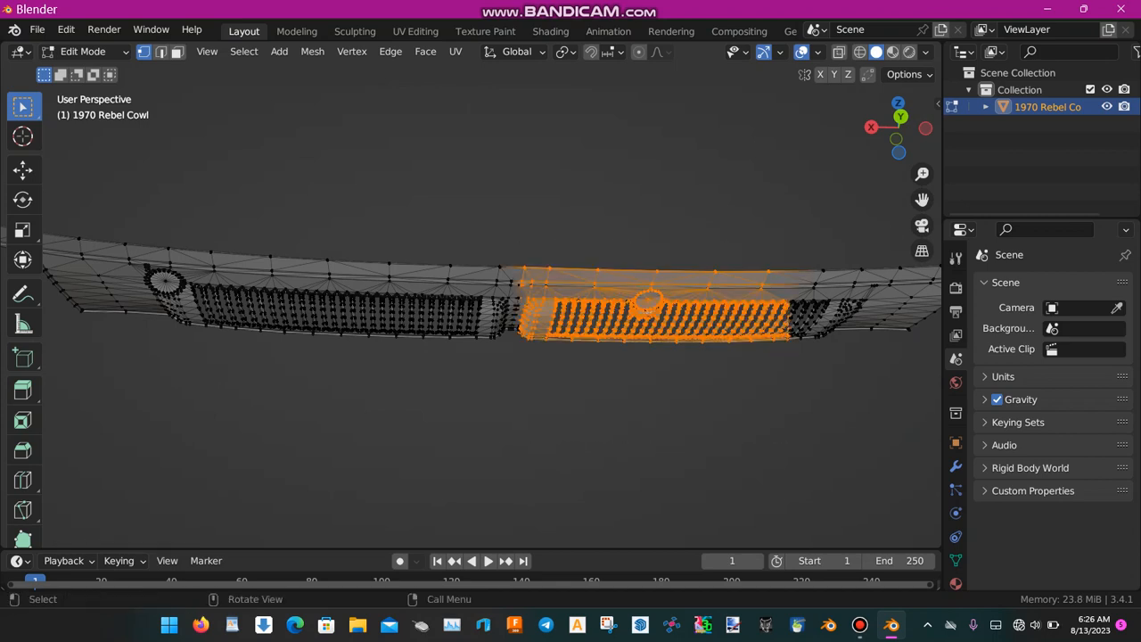
key(alt+a)
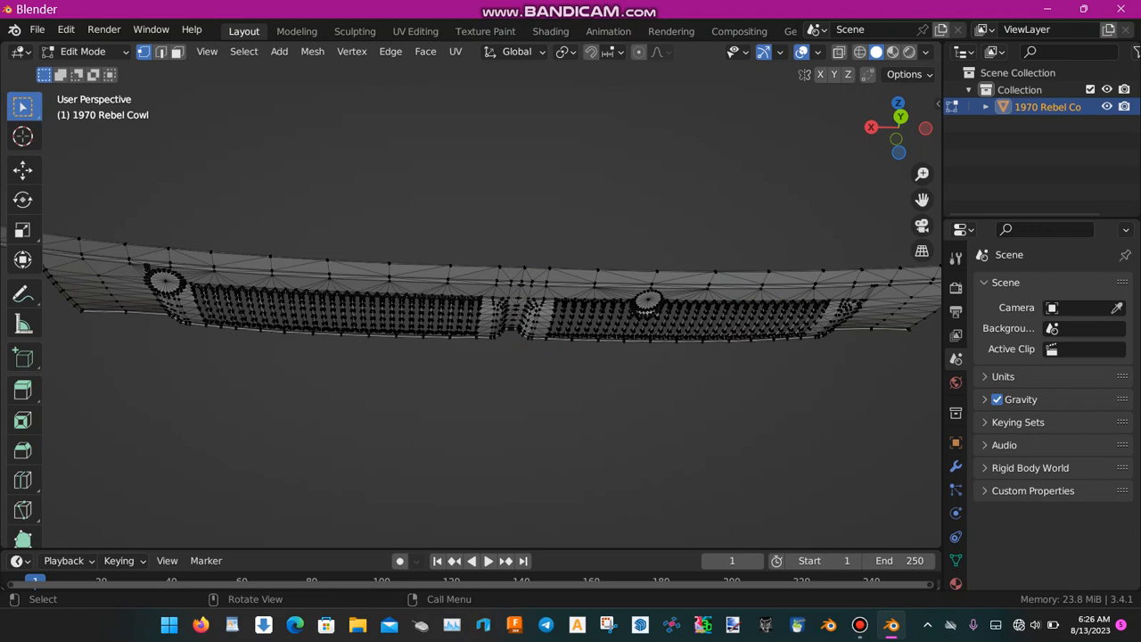
shift+middle_drag(379, 303, 566, 310)
scroll(471, 303, up, 2)
shift+middle_drag(419, 303, 529, 304)
scroll(471, 303, up, 1)
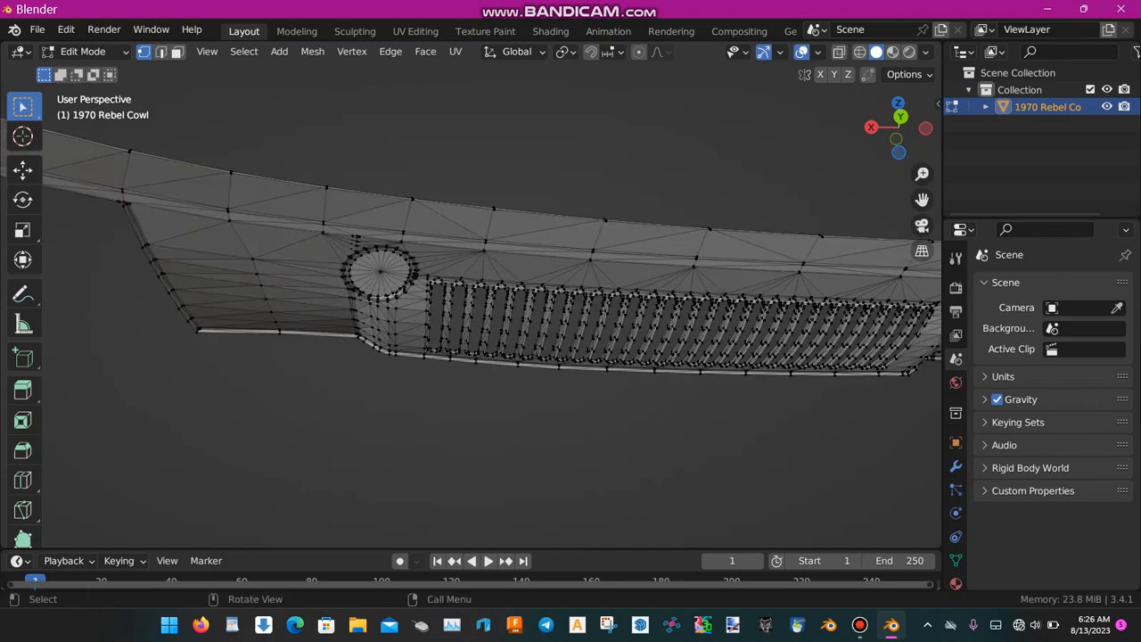
scroll(471, 303, up, 8)
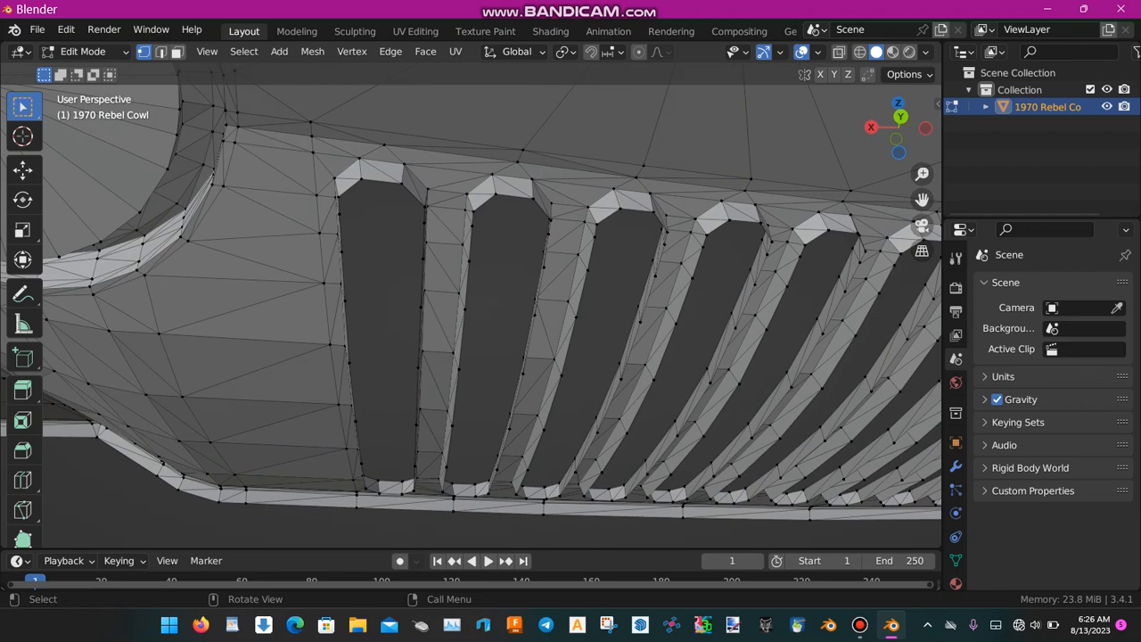
click(361, 179)
shift+click(401, 184)
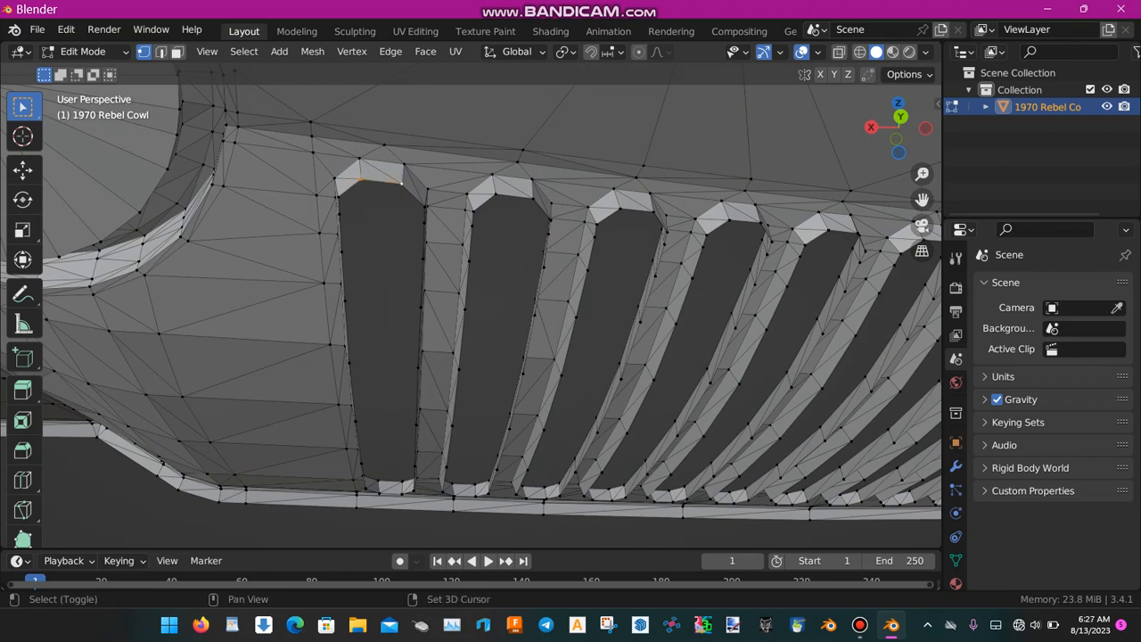
shift+click(339, 196)
shift+click(339, 214)
scroll(471, 297, down, 3)
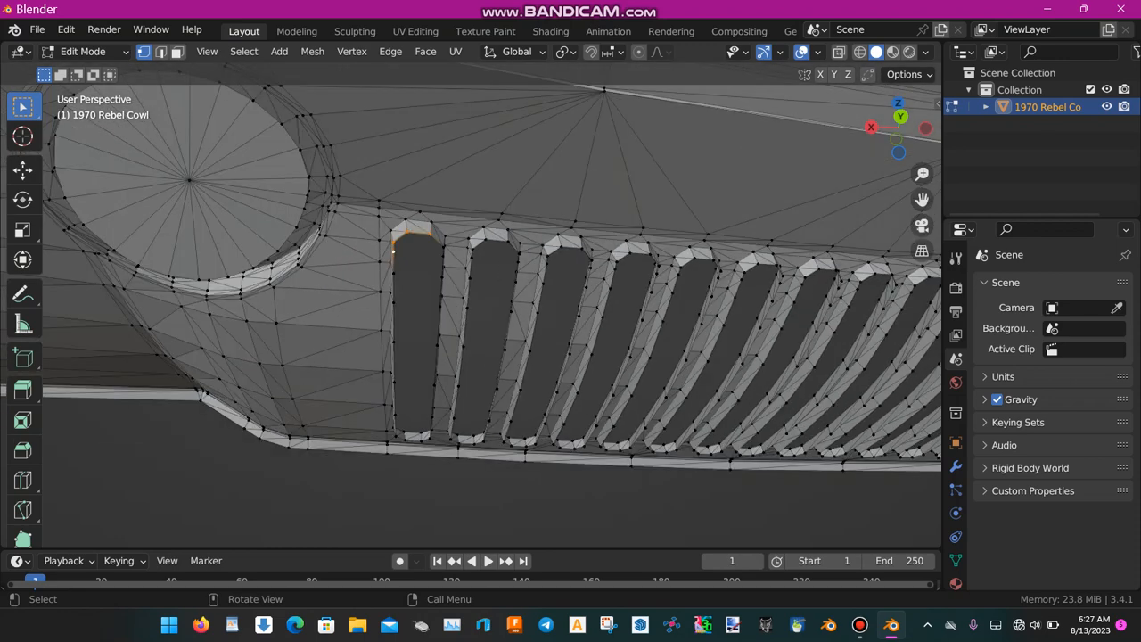
mouse_move(393, 253)
middle_down()
mouse_move(412, 263)
mouse_move(384, 268)
middle_up()
click(534, 268)
scroll(534, 269, up, 2)
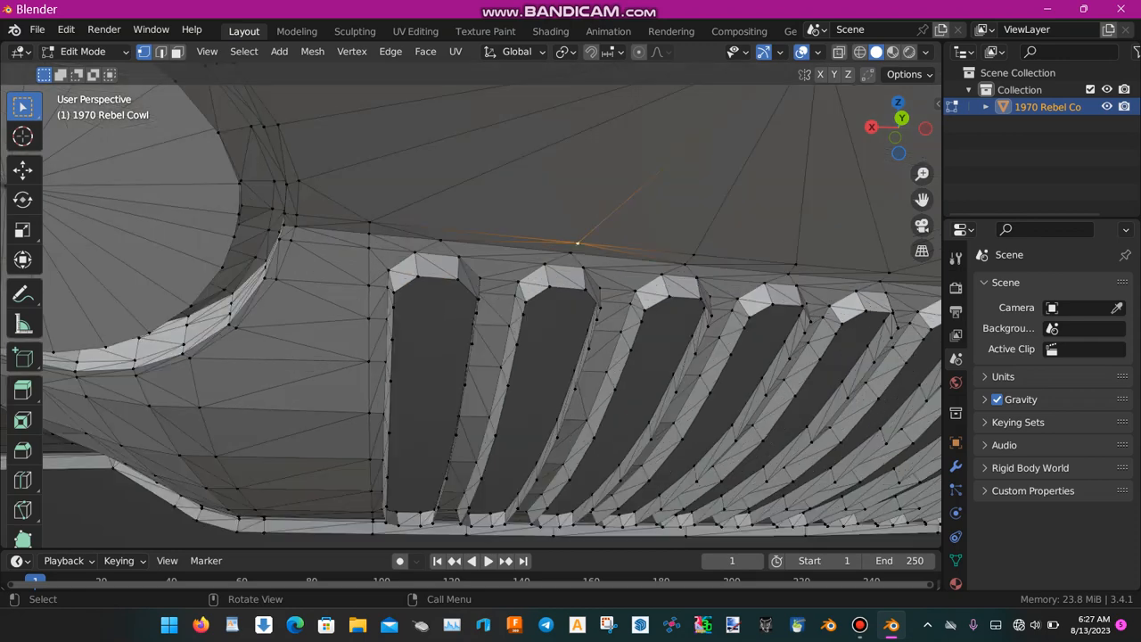
shift+middle_drag(534, 269, 554, 278)
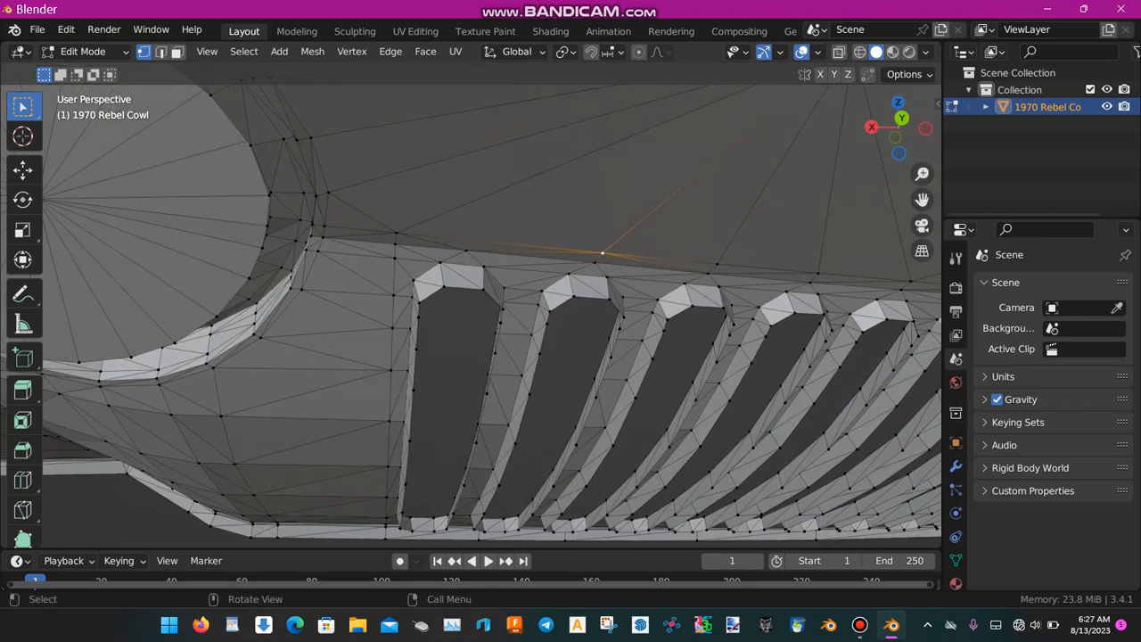
key(alt+a)
Select the rounded end vertices of the first vent slot beside the round cap and fill the slot with faces along its length.
scroll(570, 281, down, 3)
shift+middle_drag(571, 281, 308, 161)
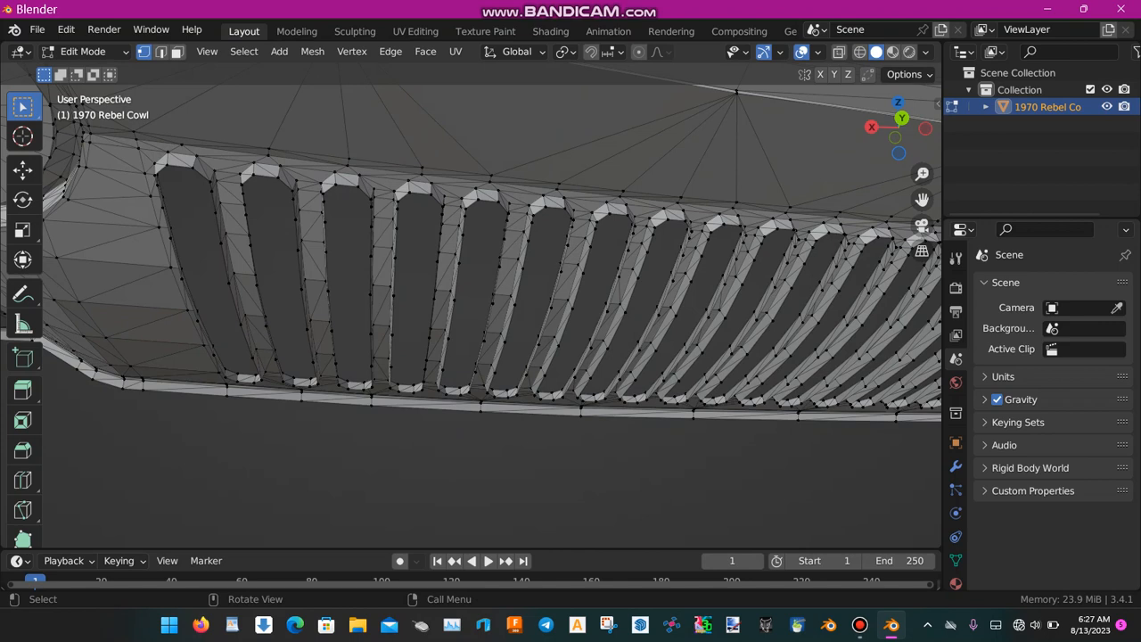
shift+middle_drag(357, 268, 596, 371)
scroll(576, 337, up, 2)
shift+click(417, 249)
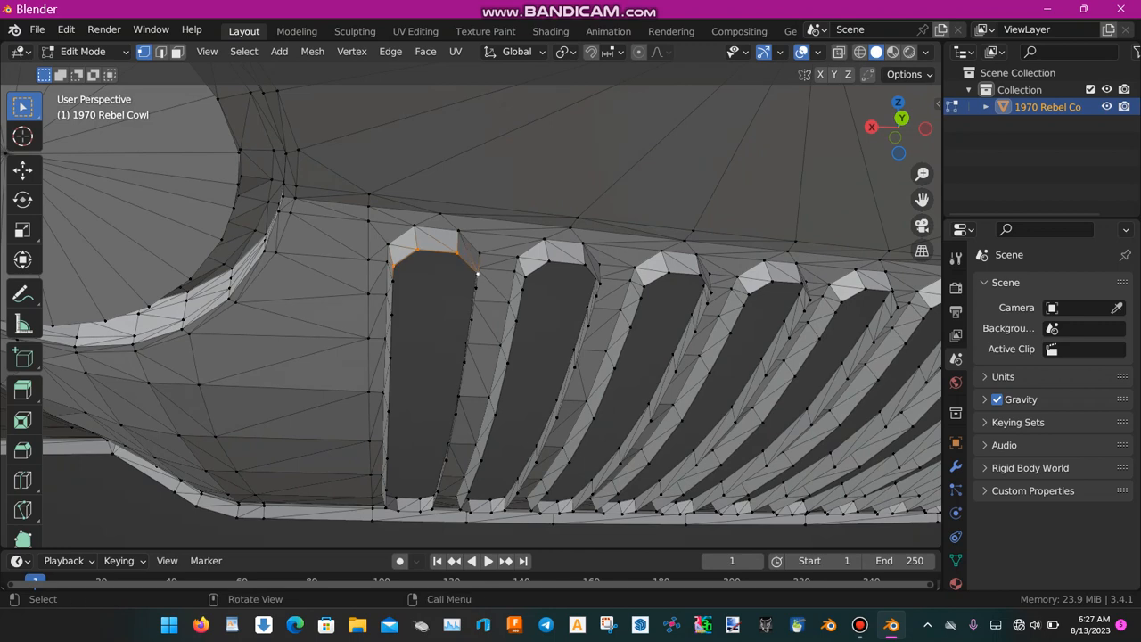
key(f)
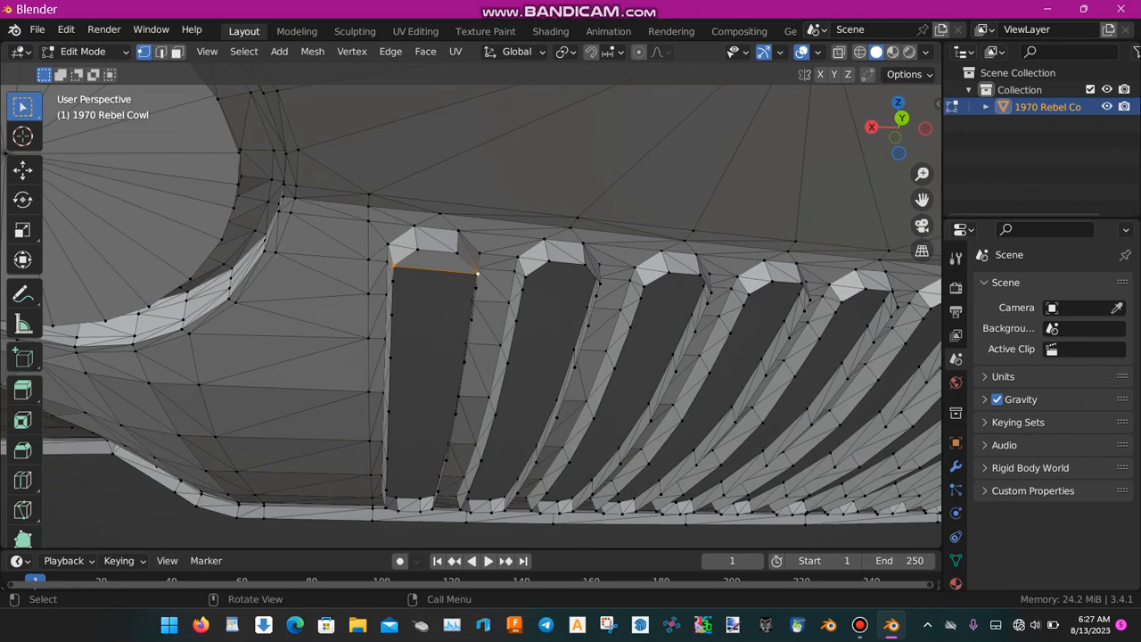
key(f)
key(f)
key(f)
key(f)
key(f)
key(f)
key(f)
key(f)
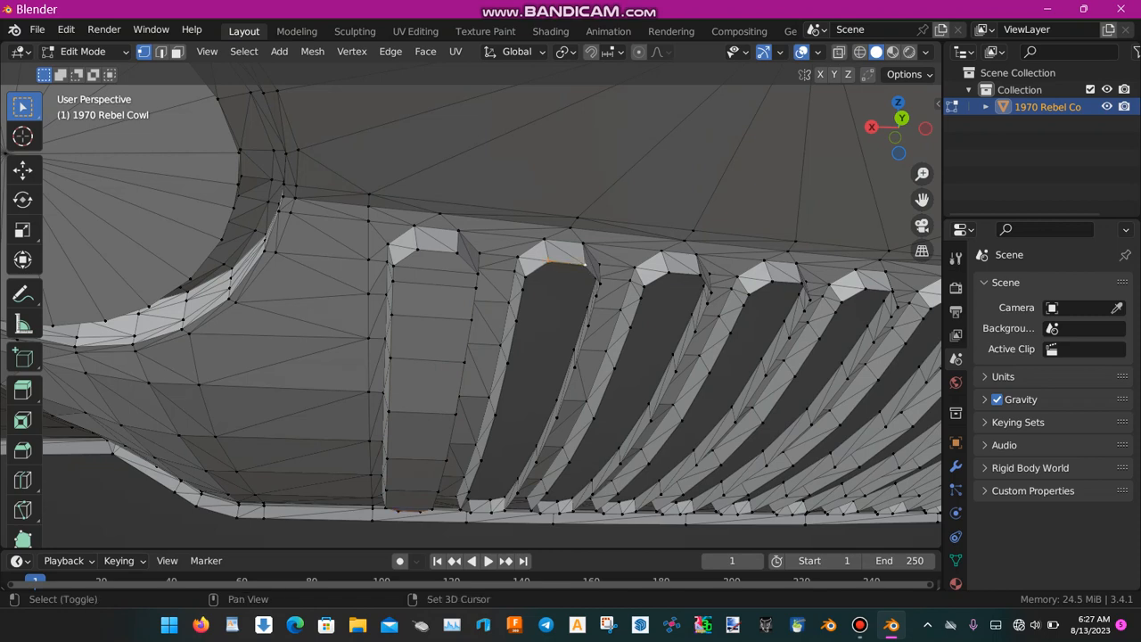
Select the rounded end vertices of the second vent slot and fill that slot with successive faces.
shift+click(595, 277)
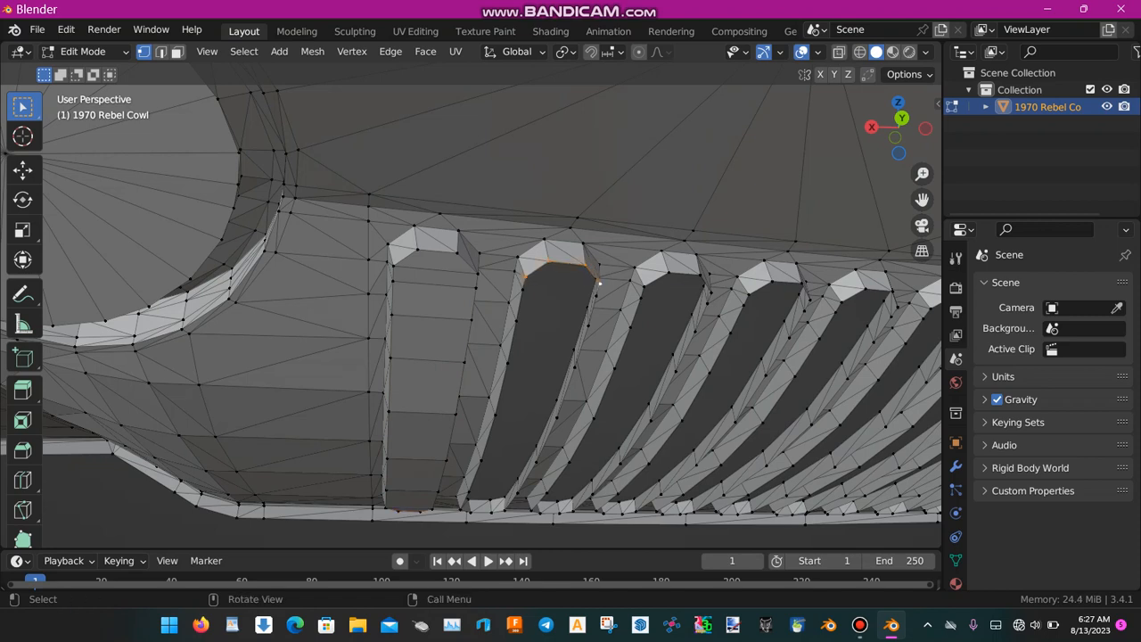
key(f)
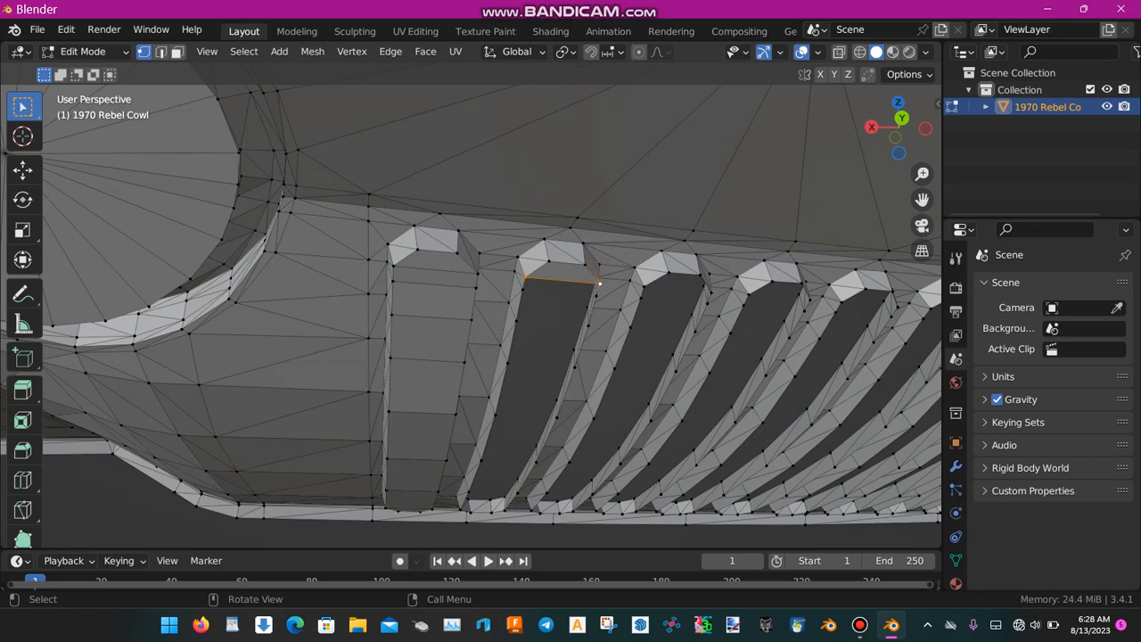
key(f)
key(f)
key(f)
key(f)
key(f)
key(f)
key(f)
key(f)
key(f)
key(f)
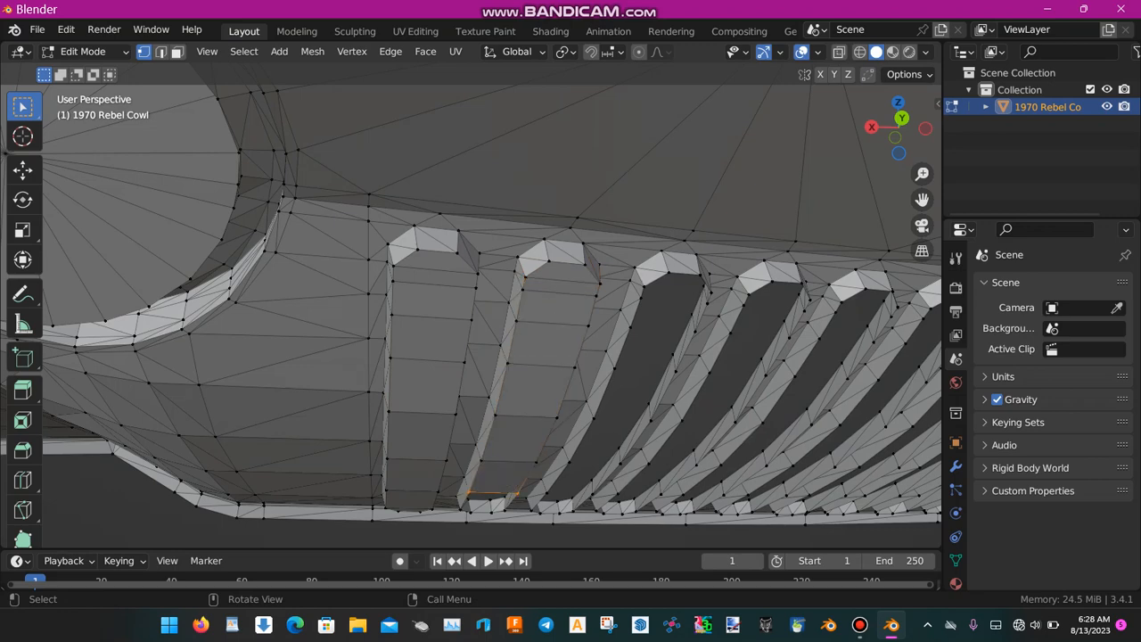
Cap the rounded end of the third vent slot and continue filling that slot with faces.
shift+middle_drag(553, 357, 347, 353)
click(444, 266)
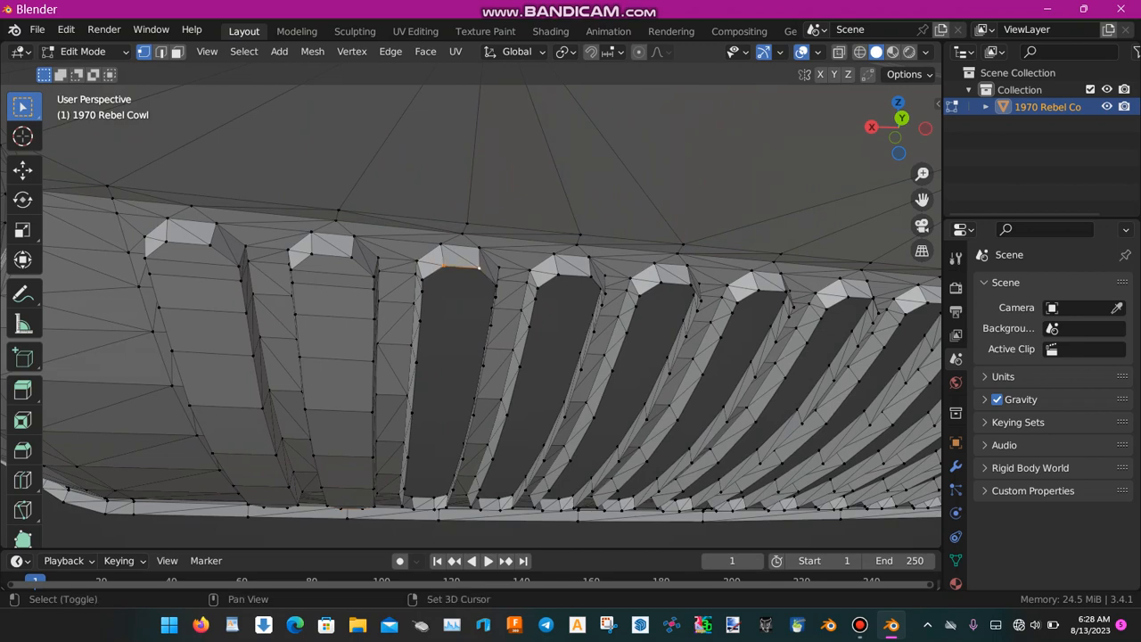
shift+click(496, 285)
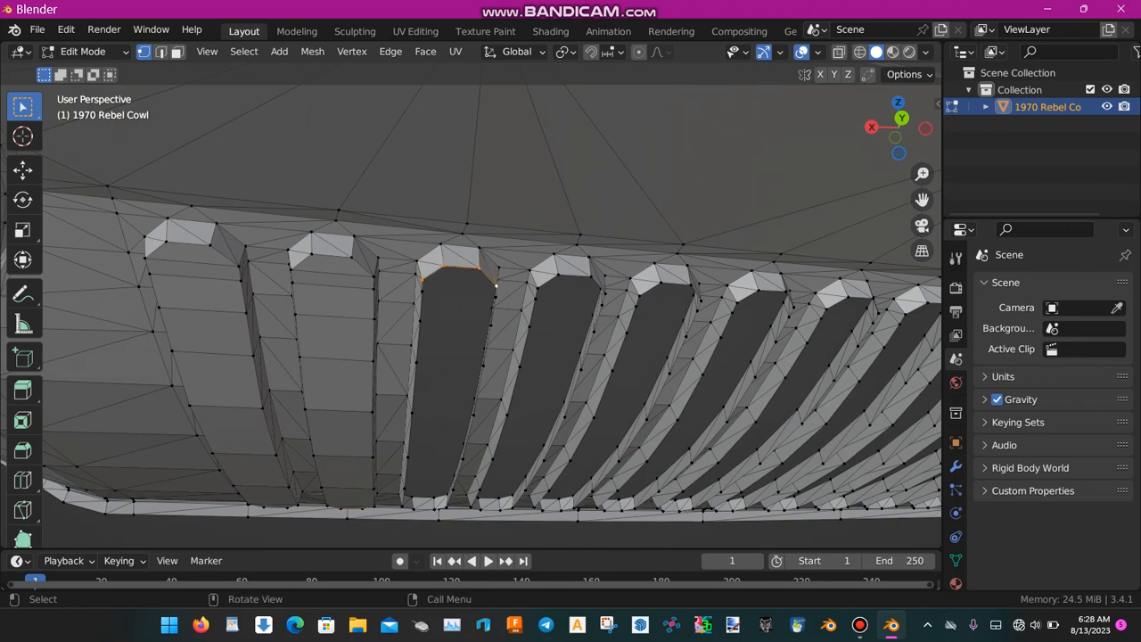
key(f)
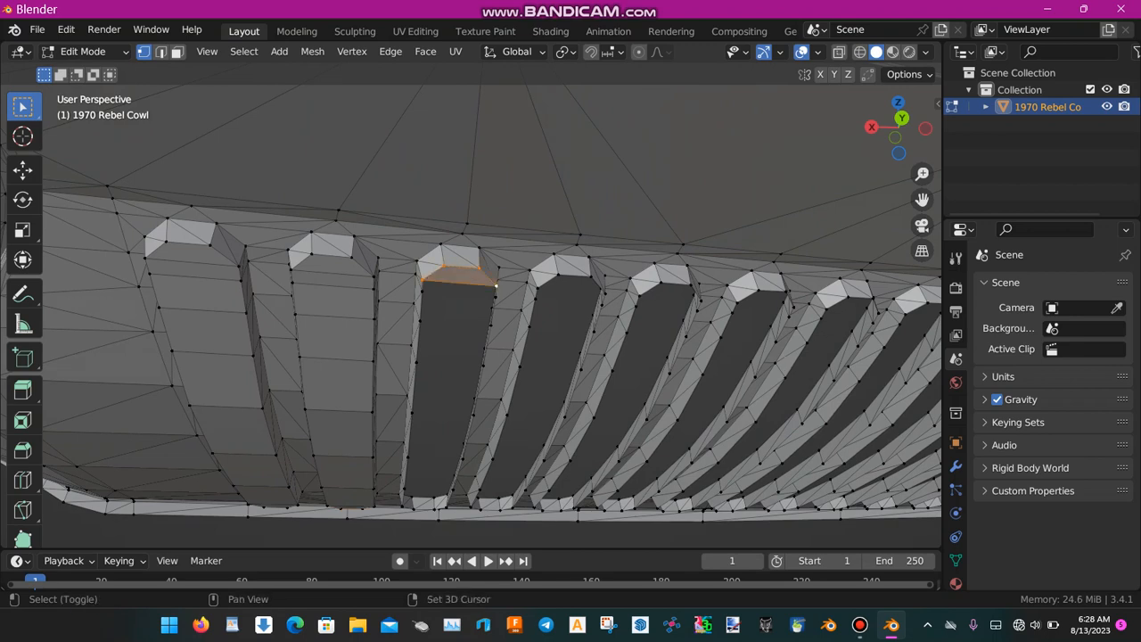
click(444, 266)
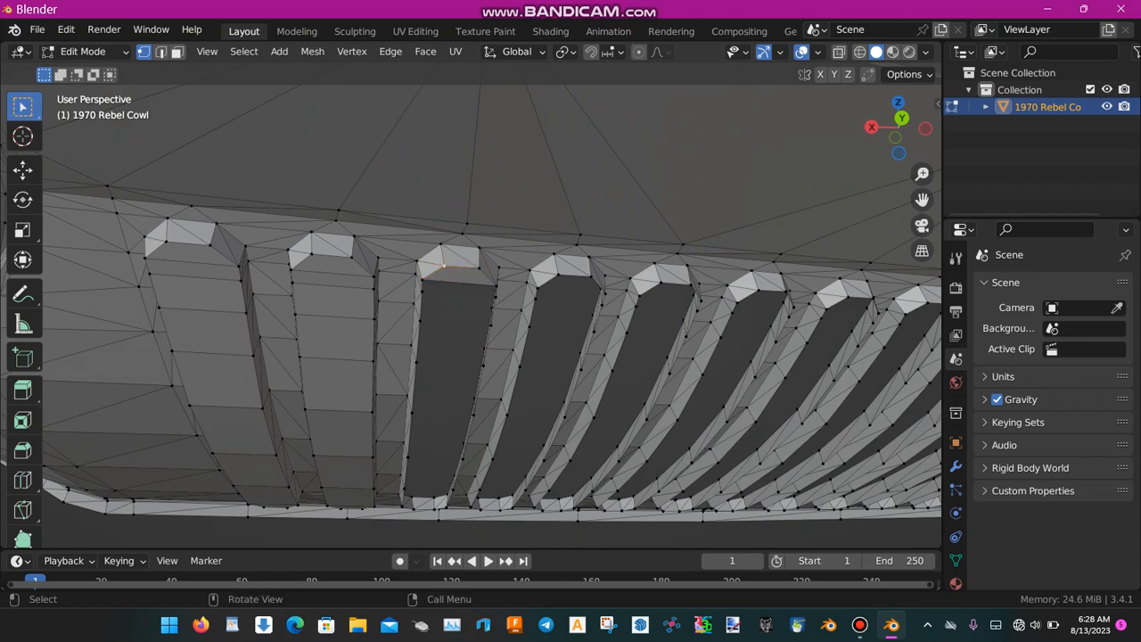
shift+click(496, 285)
key(f)
key(f)
key(f)
key(f)
key(f)
key(f)
key(f)
key(f)
key(f)
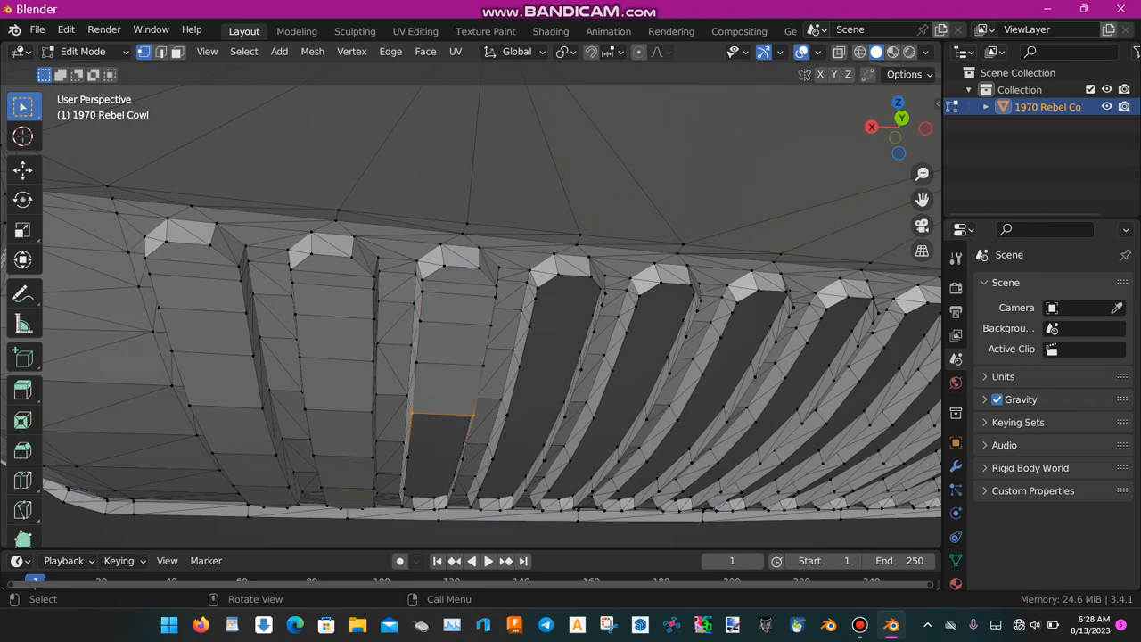
Review the remaining vent slots in both rows and the cowl as a whole.
scroll(471, 305, down, 6)
shift+middle_drag(535, 356, 305, 300)
scroll(471, 305, down, 1)
mouse_move(714, 348)
shift+middle_down()
mouse_move(317, 332)
mouse_move(433, 339)
shift+middle_up()
shift+middle_drag(294, 339, 888, 342)
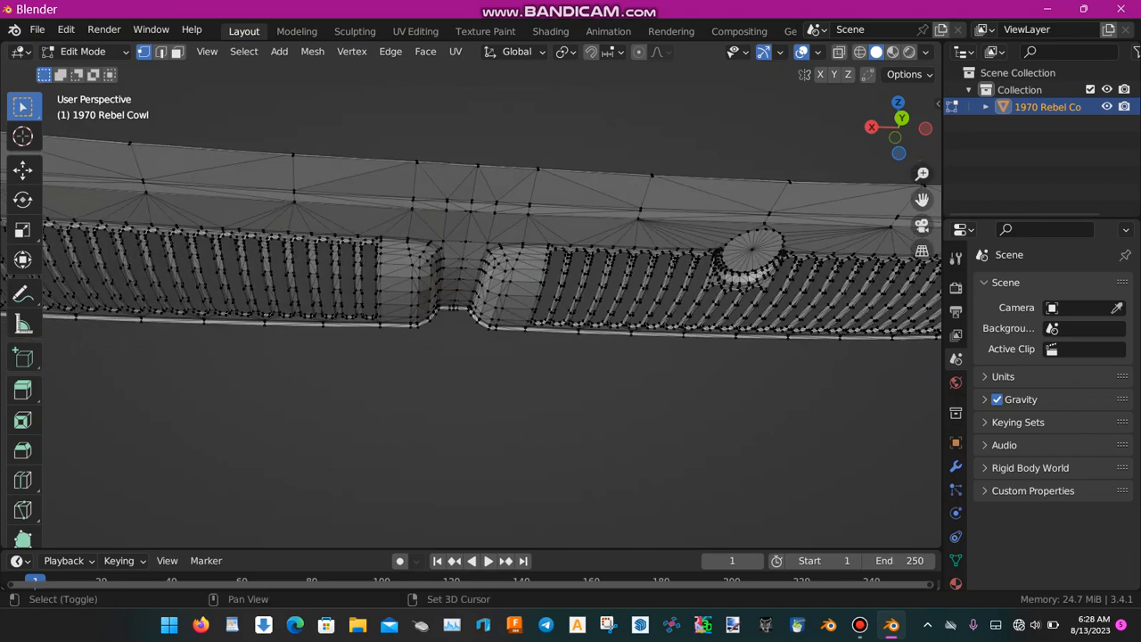
mouse_move(357, 339)
shift+middle_down()
mouse_move(591, 344)
mouse_move(576, 334)
shift+middle_up()
middle_drag(446, 339, 473, 337)
scroll(471, 305, up, 1)
shift+middle_drag(401, 334, 593, 365)
scroll(471, 343, down, 2)
mouse_move(477, 343)
middle_down()
mouse_move(558, 346)
mouse_move(464, 339)
middle_up()
middle_drag(463, 339, 494, 338)
scroll(490, 356, up, 2)
scroll(491, 357, down, 2)
Select the whole cowl mesh and extrude it downward along the global Z axis by about 1.61 m in side view.
key(a)
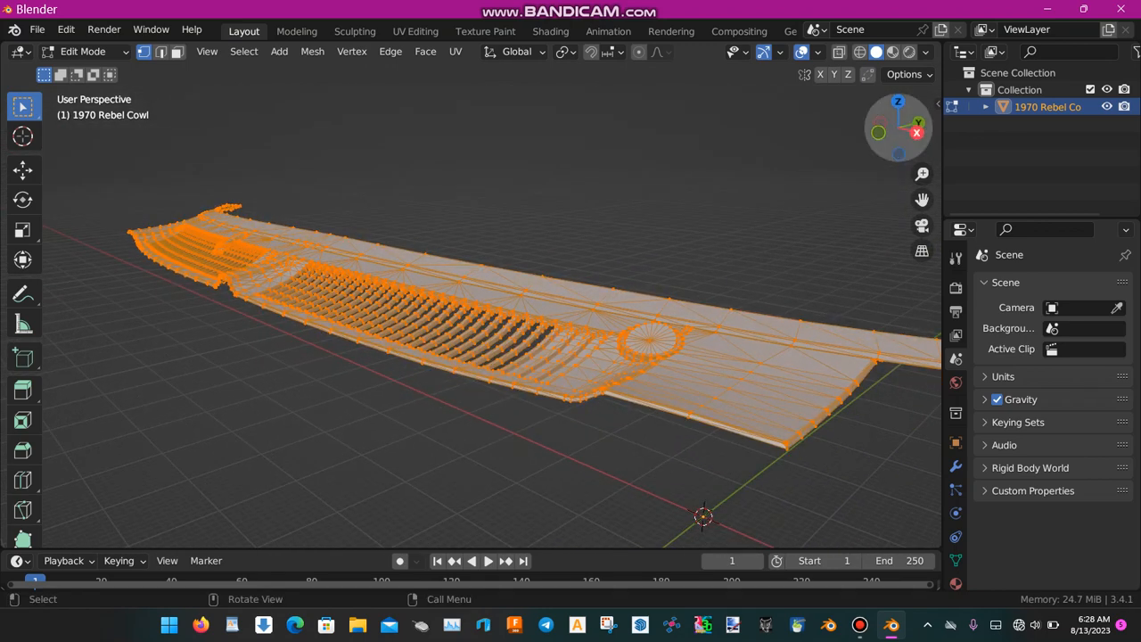
click(916, 132)
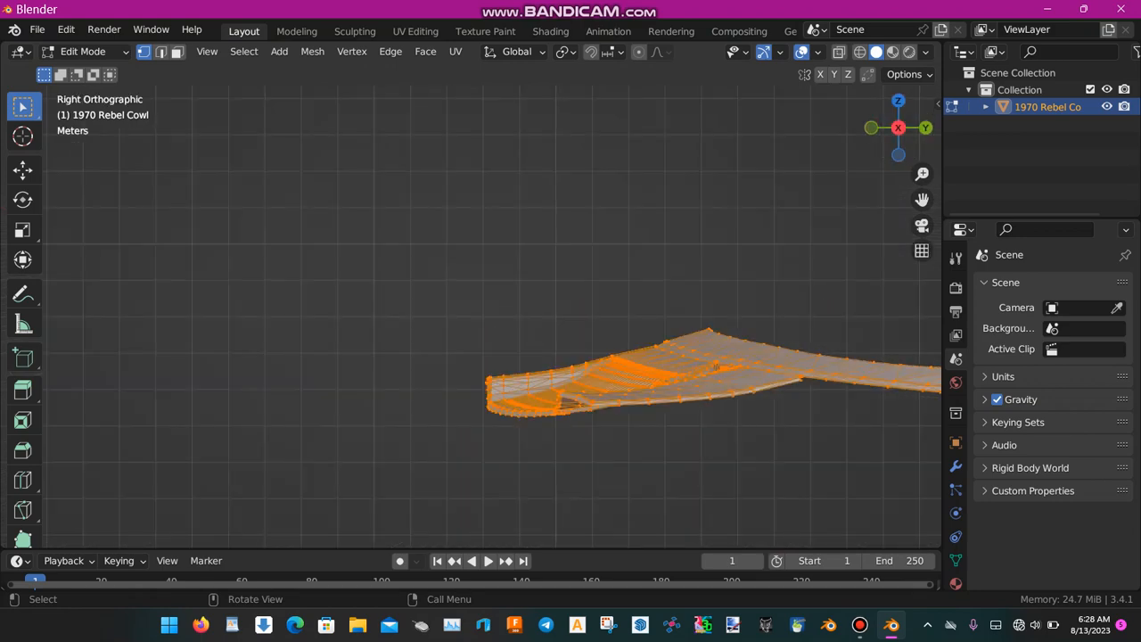
shift+middle_drag(717, 367, 447, 299)
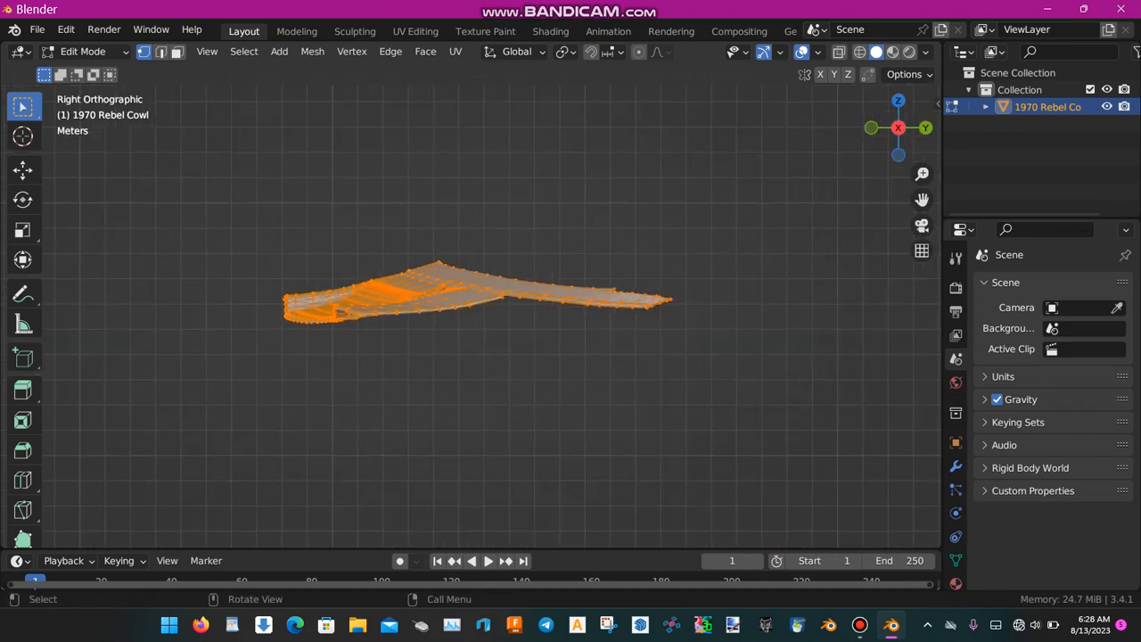
key(e)
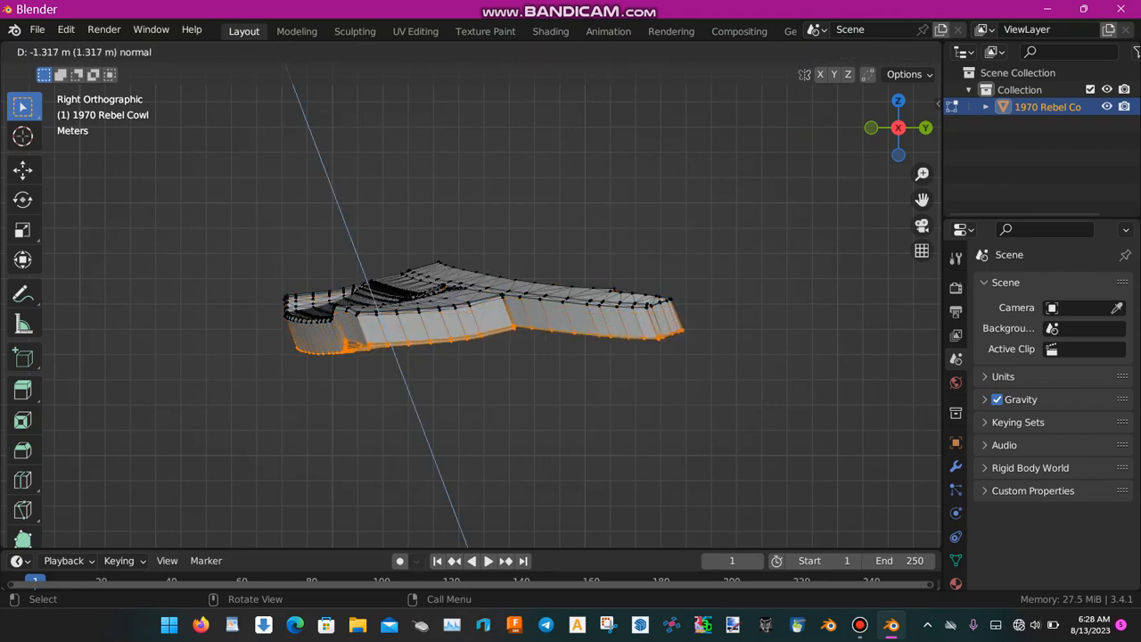
click(459, 330)
key(z)
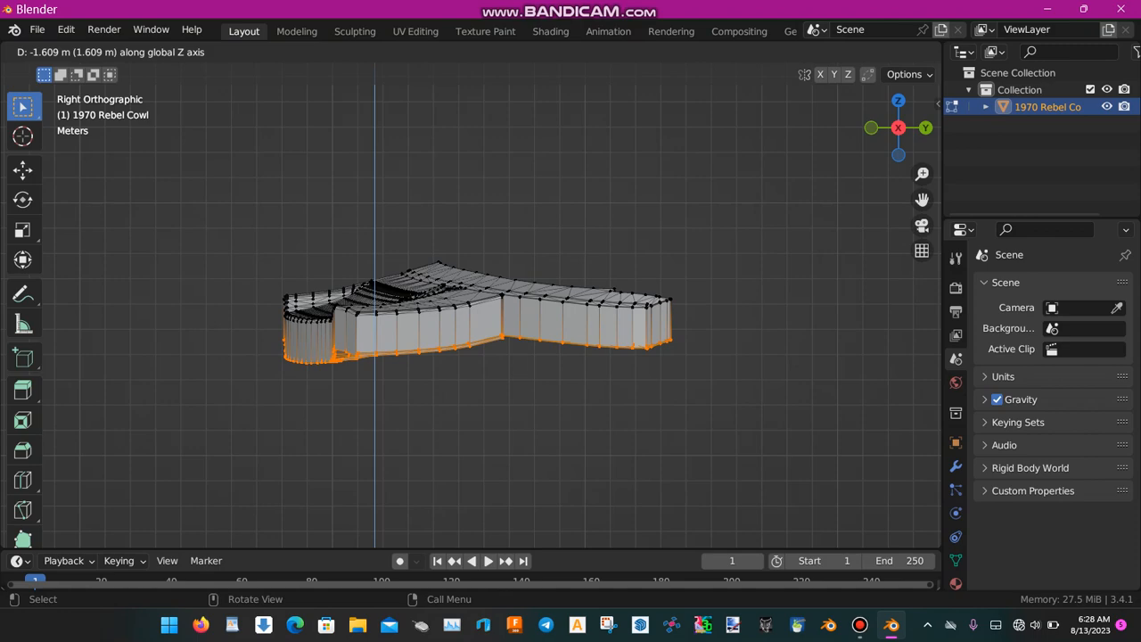
key(Return)
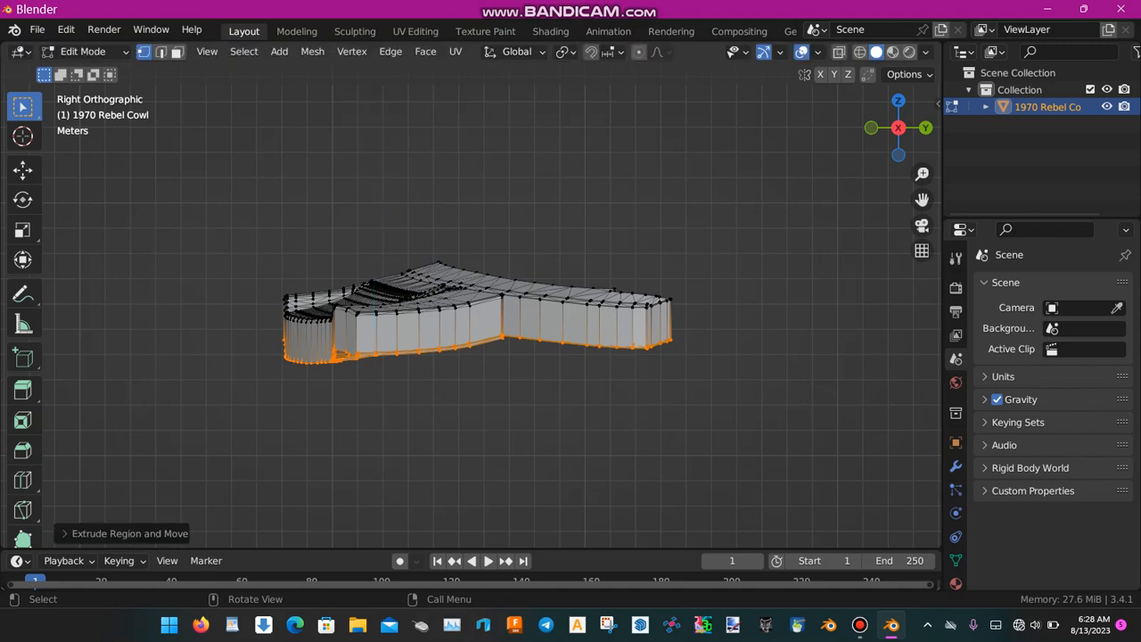
Inspect the extruded cowl's walls and both vent rows from above and underneath with nothing selected.
middle_drag(464, 339, 591, 382)
scroll(535, 357, down, 2)
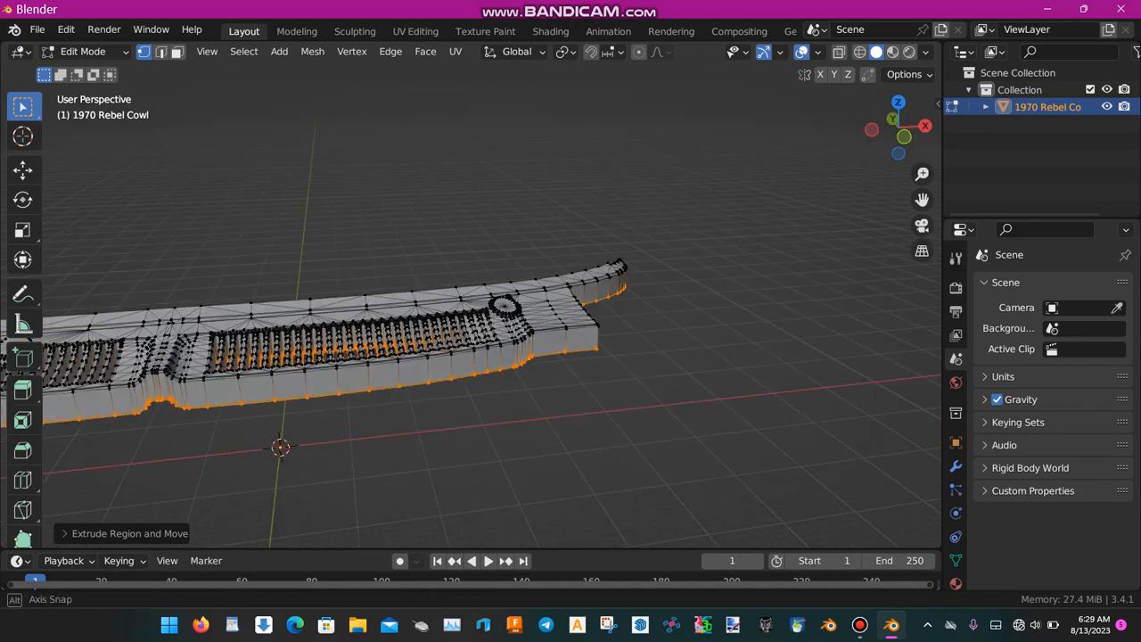
shift+middle_drag(517, 374, 402, 212)
scroll(532, 272, up, 1)
scroll(522, 312, up, 3)
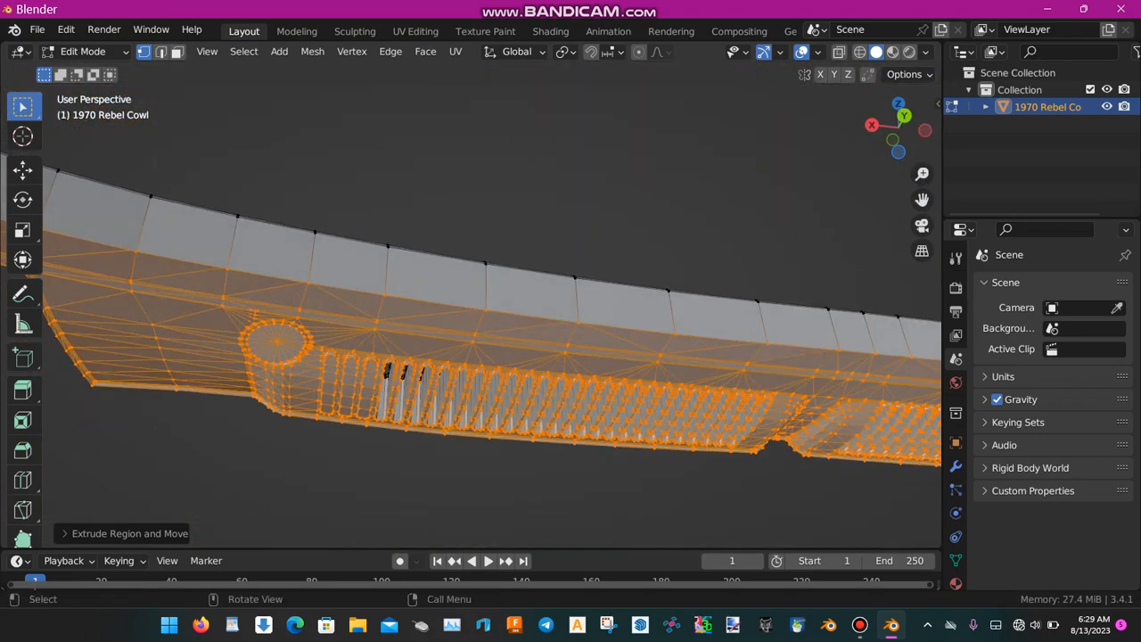
shift+middle_drag(499, 357, 272, 164)
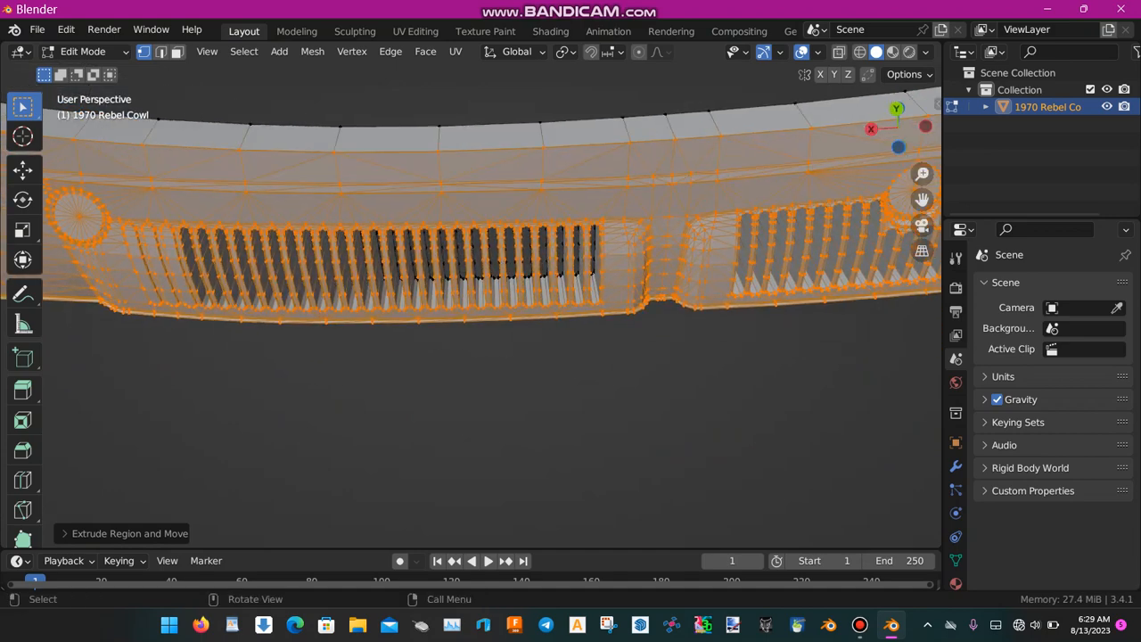
key(alt+a)
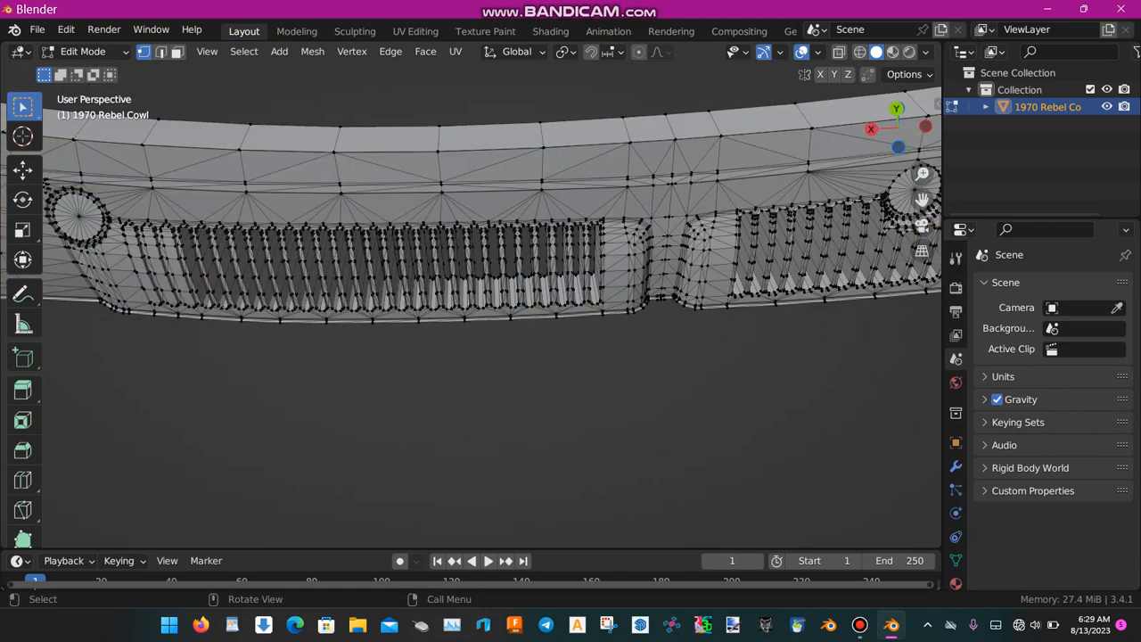
shift+middle_drag(285, 267, 591, 309)
scroll(428, 272, up, 2)
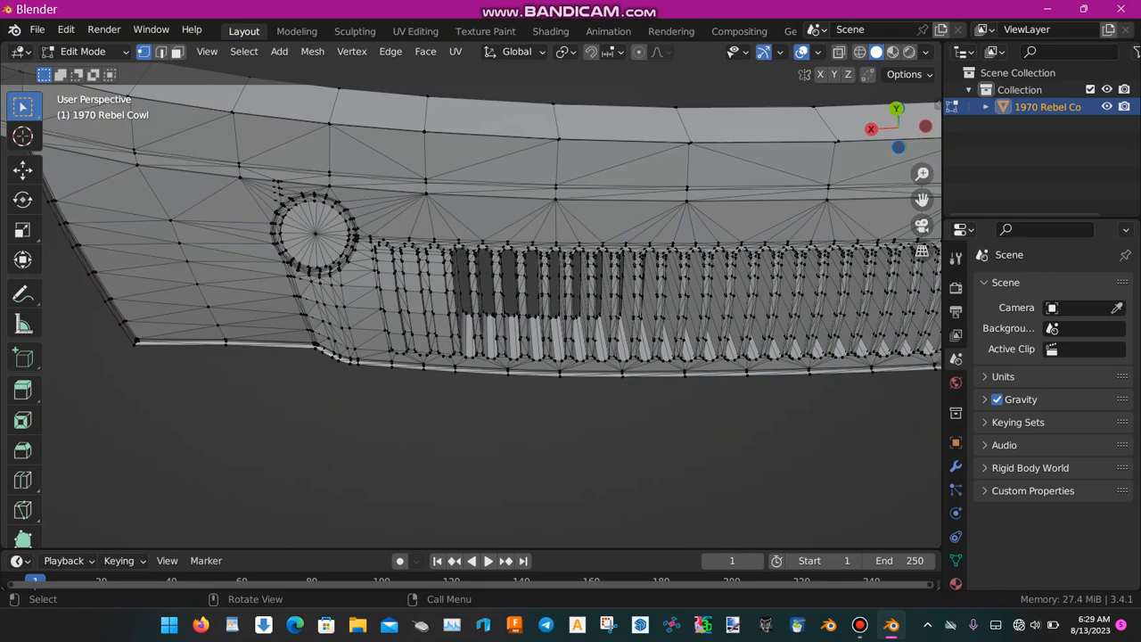
shift+middle_drag(590, 309, 540, 237)
scroll(346, 191, down, 2)
scroll(611, 277, up, 4)
scroll(610, 277, down, 3)
scroll(611, 237, down, 3)
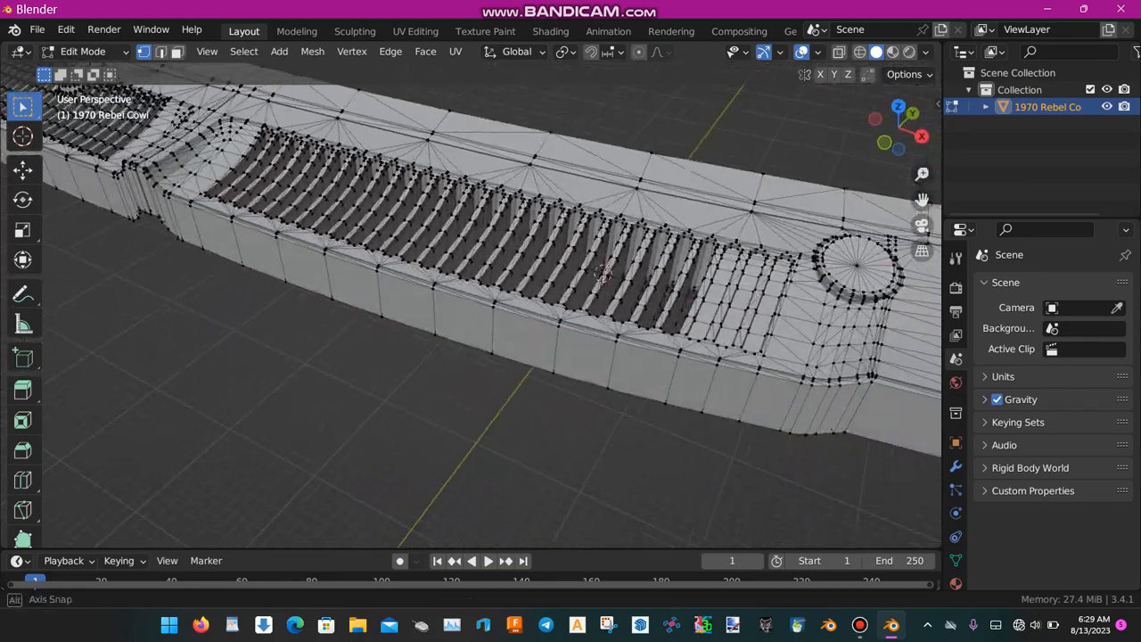
Examine the extruded slots beside the round cap up close, in both Edit Mode and Object Mode.
middle_drag(603, 272, 508, 208)
shift+middle_drag(571, 258, 446, 312)
scroll(518, 321, down, 1)
shift+middle_drag(446, 312, 517, 323)
shift+middle_drag(517, 323, 453, 301)
scroll(446, 312, up, 2)
scroll(432, 302, up, 3)
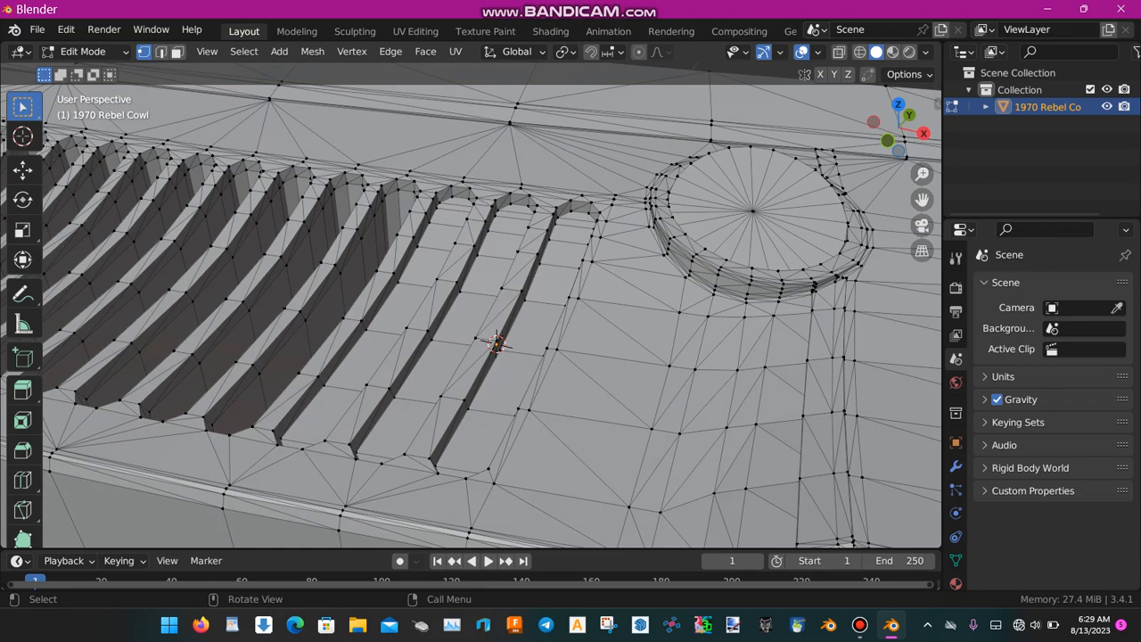
key(Tab)
scroll(453, 302, down, 3)
middle_drag(453, 301, 492, 294)
scroll(437, 310, up, 1)
scroll(435, 292, up, 2)
scroll(435, 293, down, 2)
key(Tab)
scroll(492, 294, down, 2)
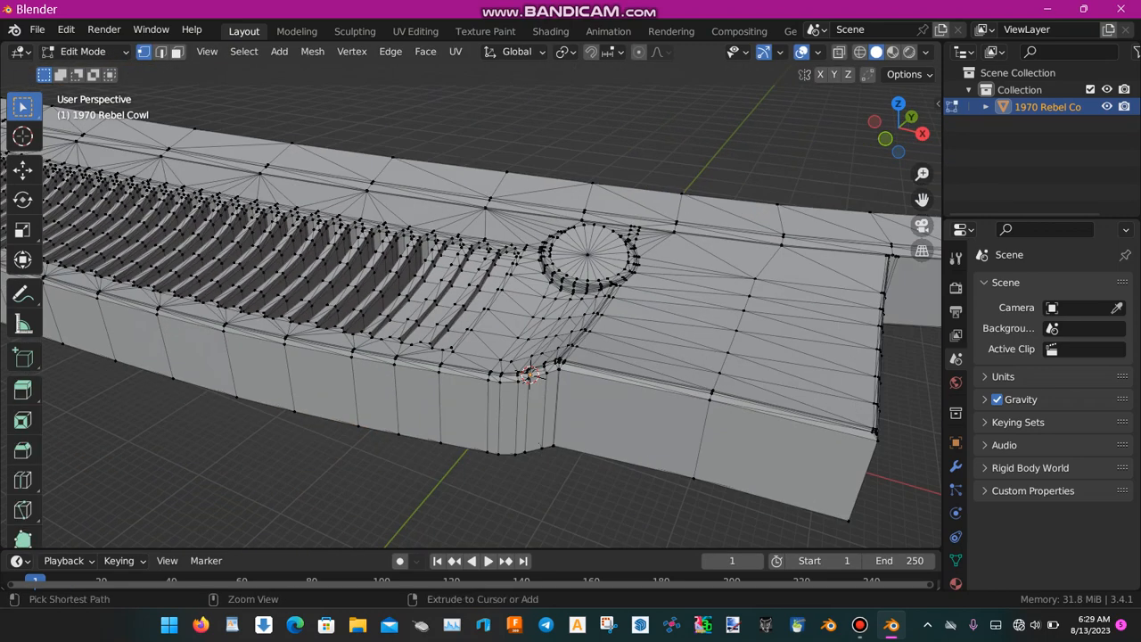
Undo the extrusion of the cowl and the face fills in the vent slots beside the round cap.
key(ctrl+z)
key(ctrl+z)
key(ctrl+z)
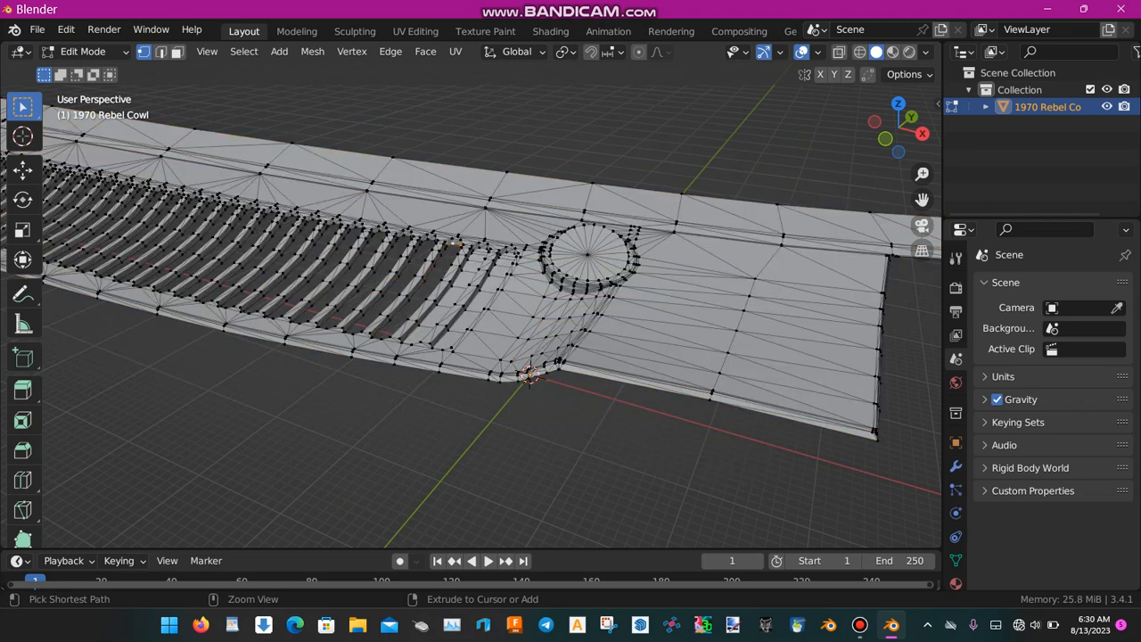
key(ctrl+z)
key(ctrl+z)
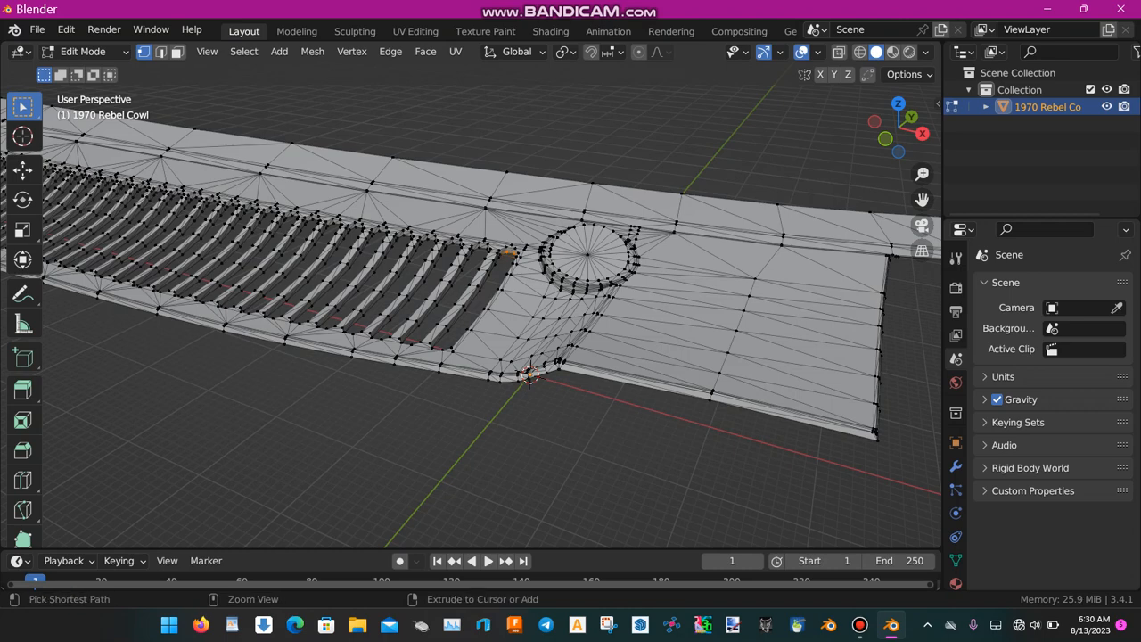
Examine the open vent slots and the round cap from underneath and above.
middle_drag(535, 312, 290, 237)
scroll(471, 312, down, 2)
middle_drag(470, 312, 589, 366)
scroll(471, 305, up, 3)
scroll(471, 300, up, 2)
scroll(492, 308, down, 4)
scroll(492, 308, down, 5)
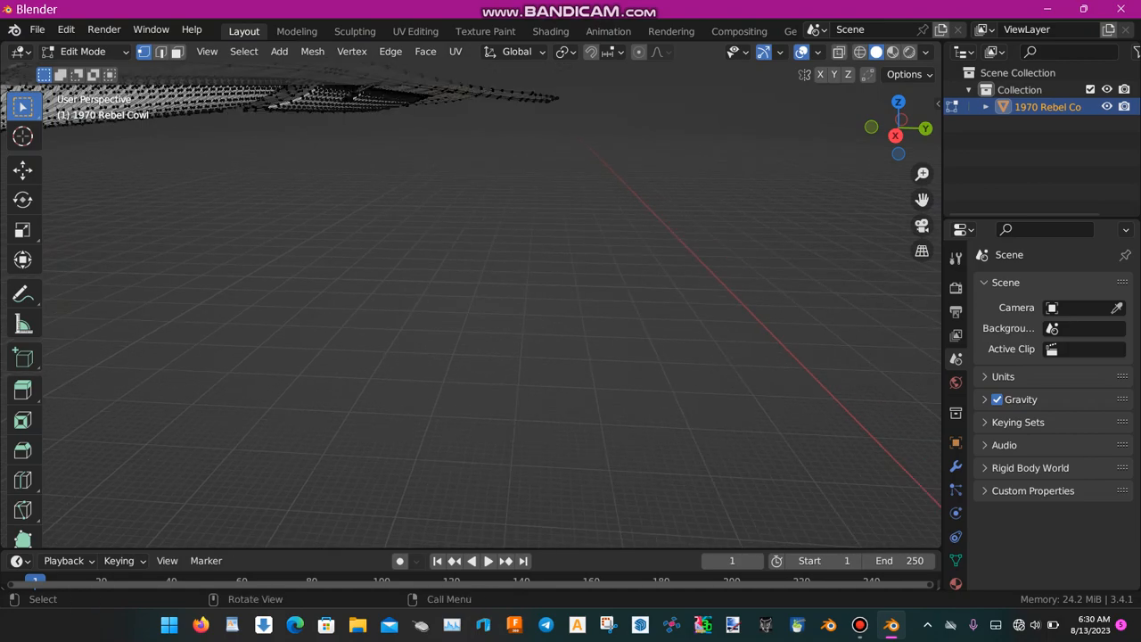
mouse_move(492, 308)
middle_down()
mouse_move(590, 335)
mouse_move(472, 291)
mouse_move(457, 273)
mouse_move(417, 290)
mouse_move(400, 264)
mouse_move(489, 306)
mouse_move(413, 342)
mouse_move(408, 314)
mouse_move(409, 326)
middle_up()
scroll(471, 305, up, 3)
scroll(489, 305, up, 2)
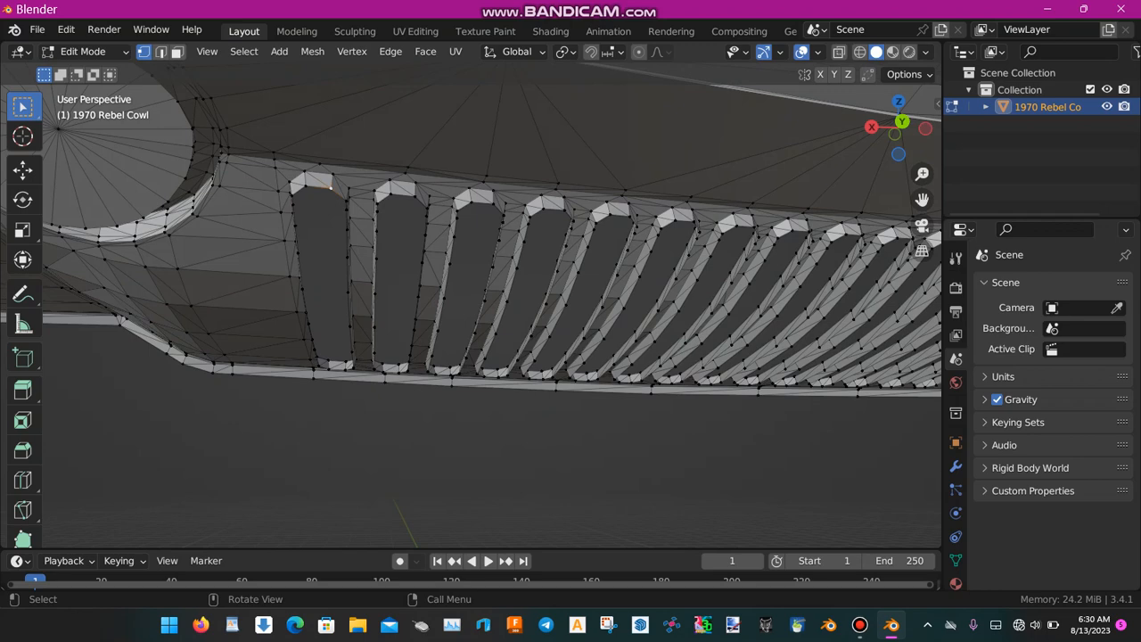
scroll(409, 326, down, 2)
middle_drag(410, 326, 544, 389)
scroll(465, 353, down, 2)
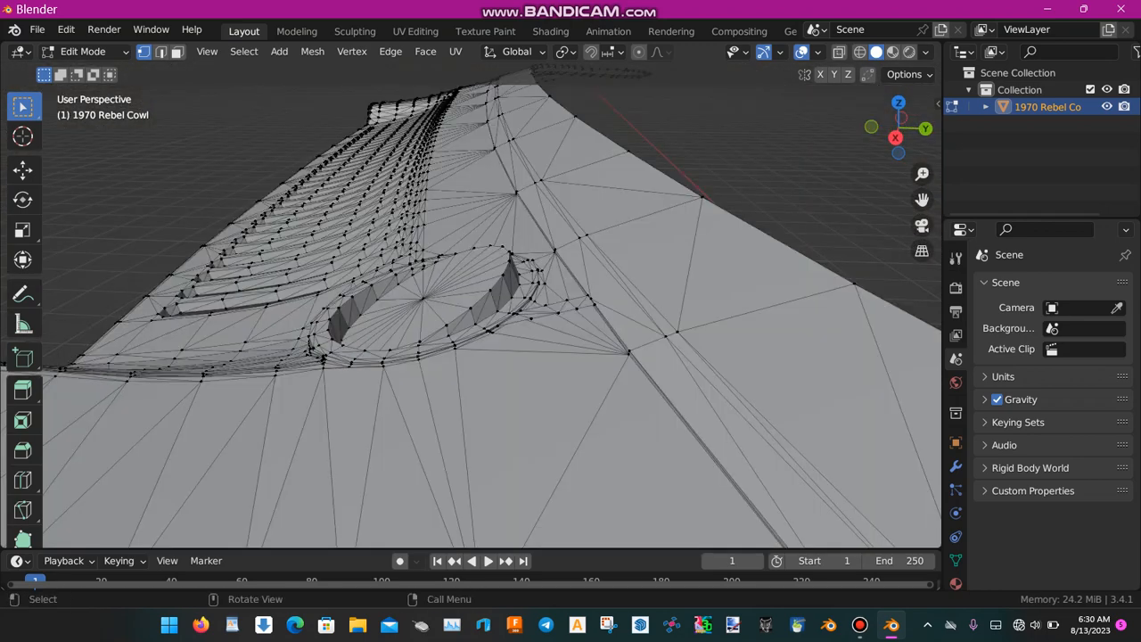
scroll(423, 298, down, 2)
middle_drag(423, 298, 415, 264)
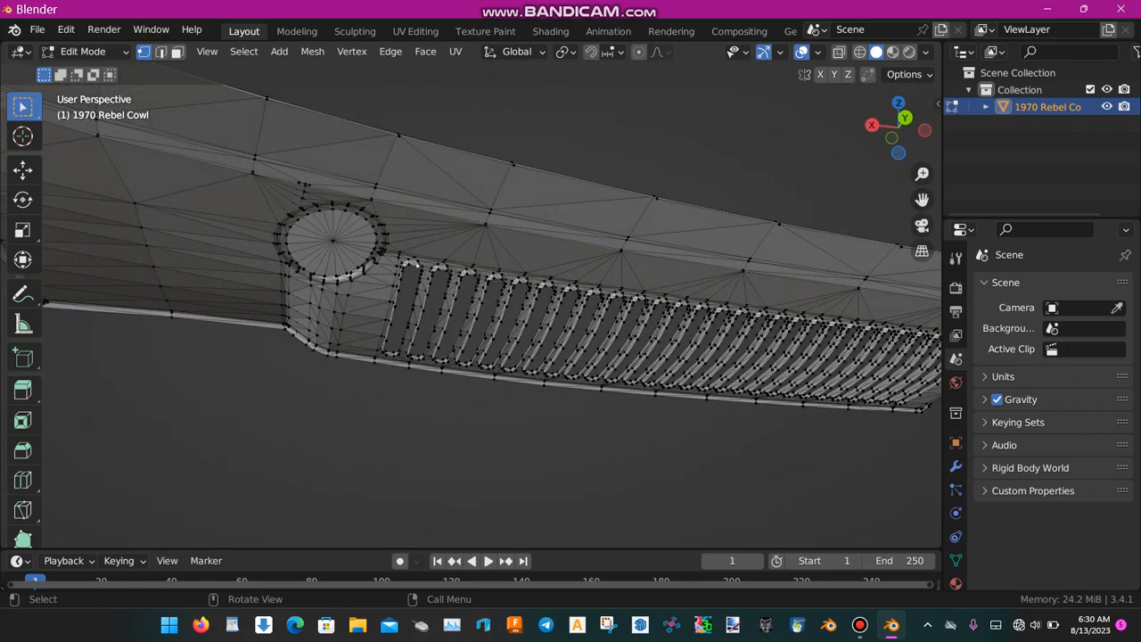
Convert the triangles of the entire cowl mesh to quads and clear the selection.
key(a)
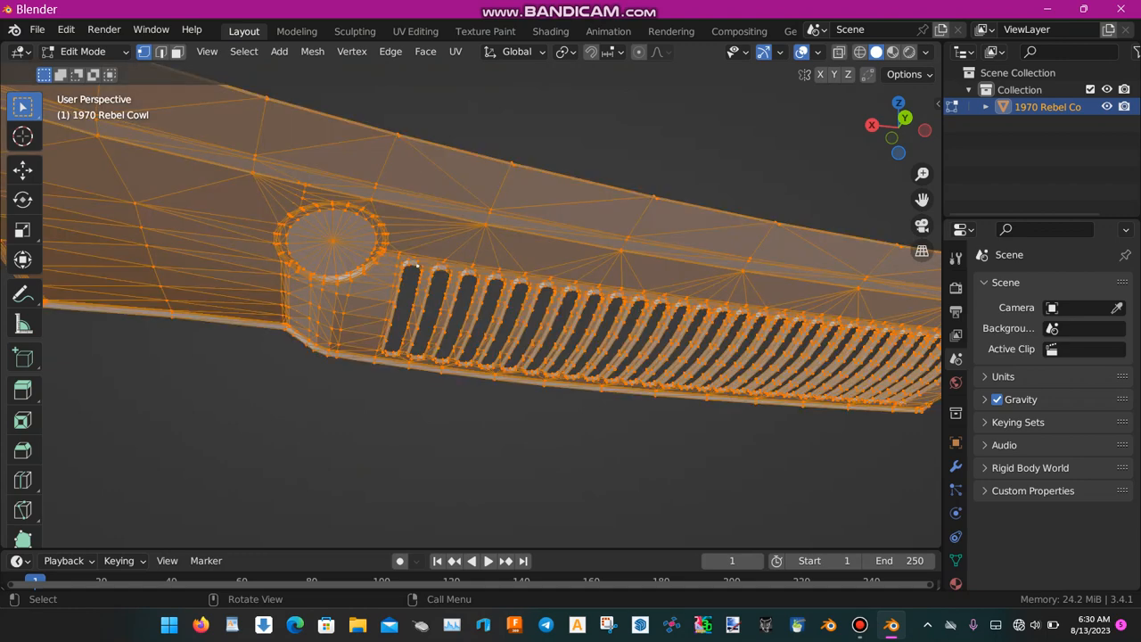
key(alt+j)
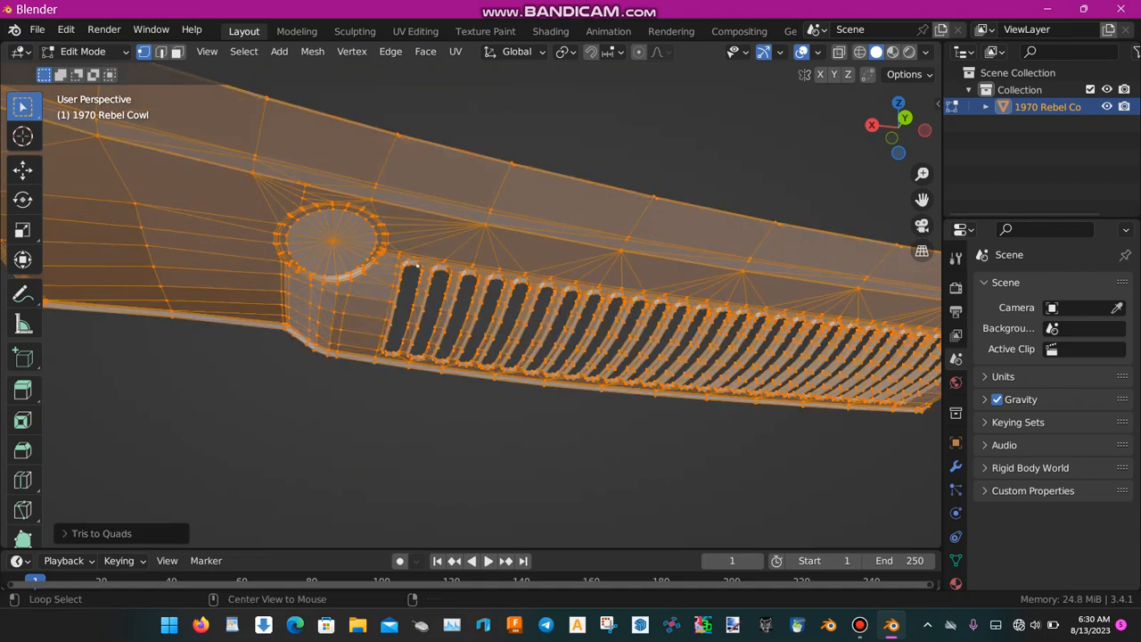
key(alt+a)
Examine the quad topology around the vent rows and view the deselected cowl as a whole in Object Mode.
middle_drag(417, 266, 700, 388)
middle_drag(446, 303, 562, 307)
shift+middle_drag(428, 348, 625, 259)
scroll(471, 308, down, 3)
mouse_move(499, 308)
middle_down()
mouse_move(424, 298)
mouse_move(457, 301)
mouse_move(423, 298)
mouse_move(488, 324)
middle_up()
scroll(471, 308, up, 3)
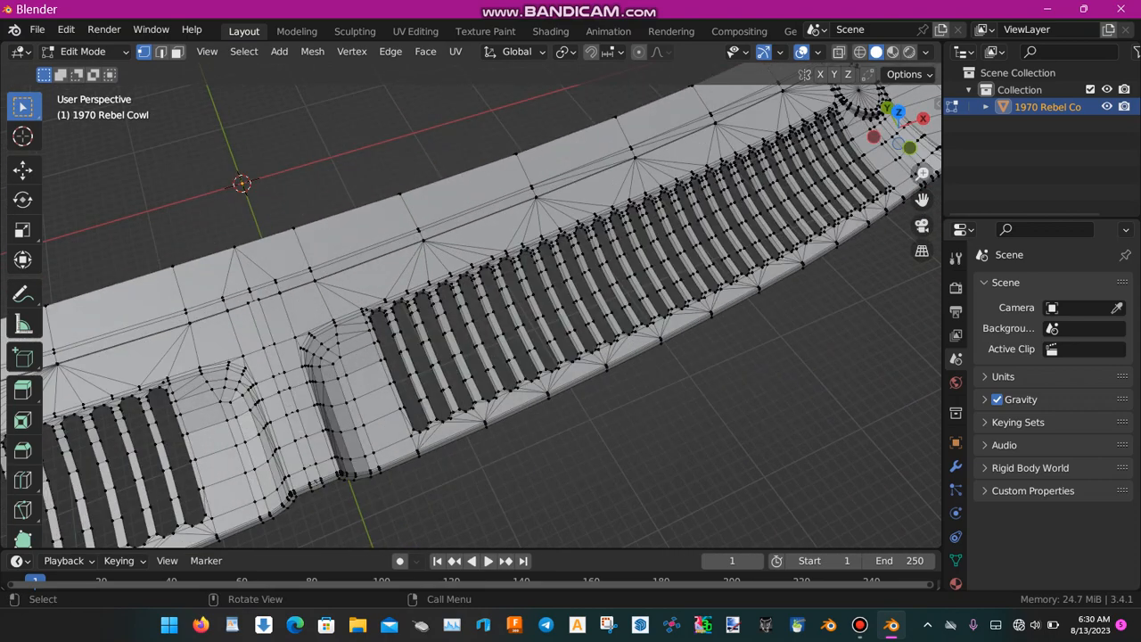
key(Tab)
scroll(471, 308, down, 3)
middle_drag(470, 307, 455, 287)
middle_drag(535, 357, 588, 383)
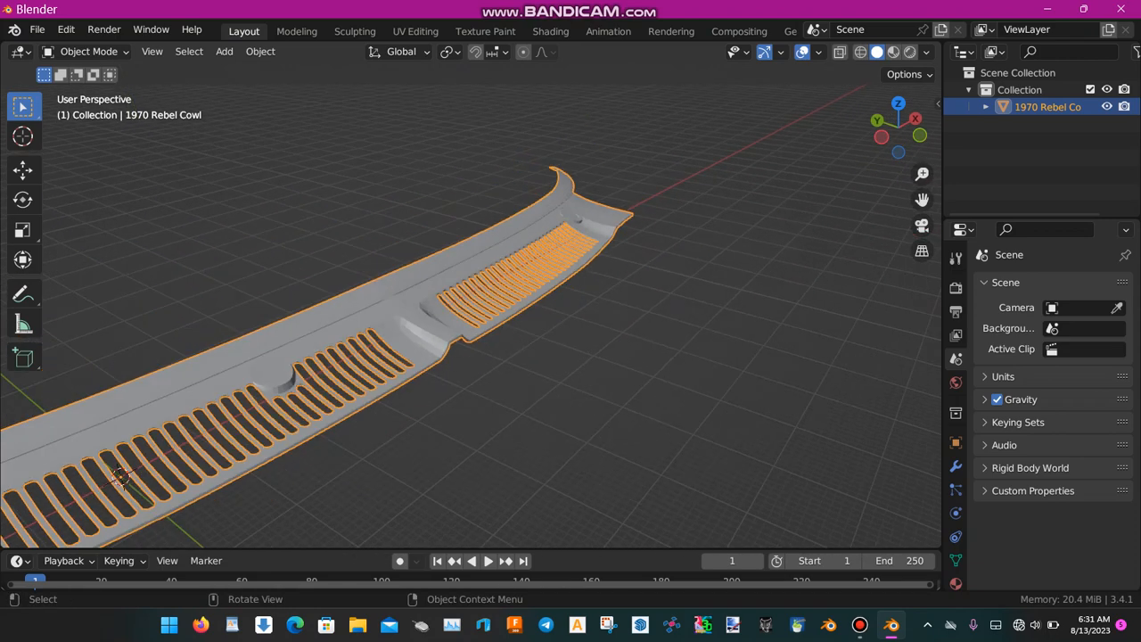
key(alt+a)
shift+middle_drag(499, 383, 640, 305)
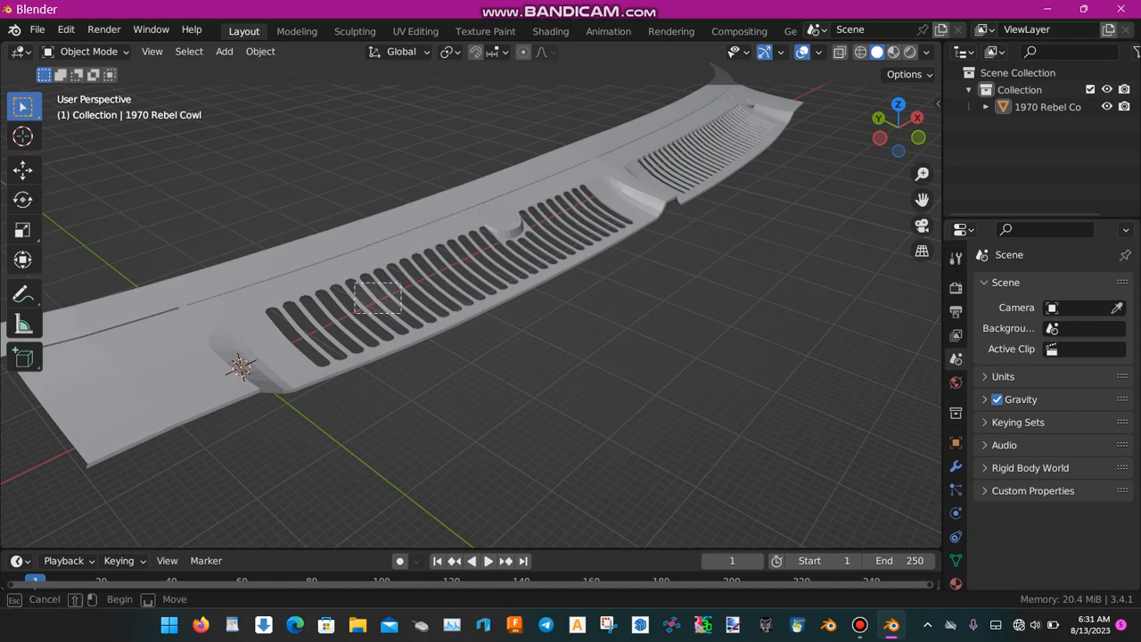
click(352, 303)
key(alt+a)
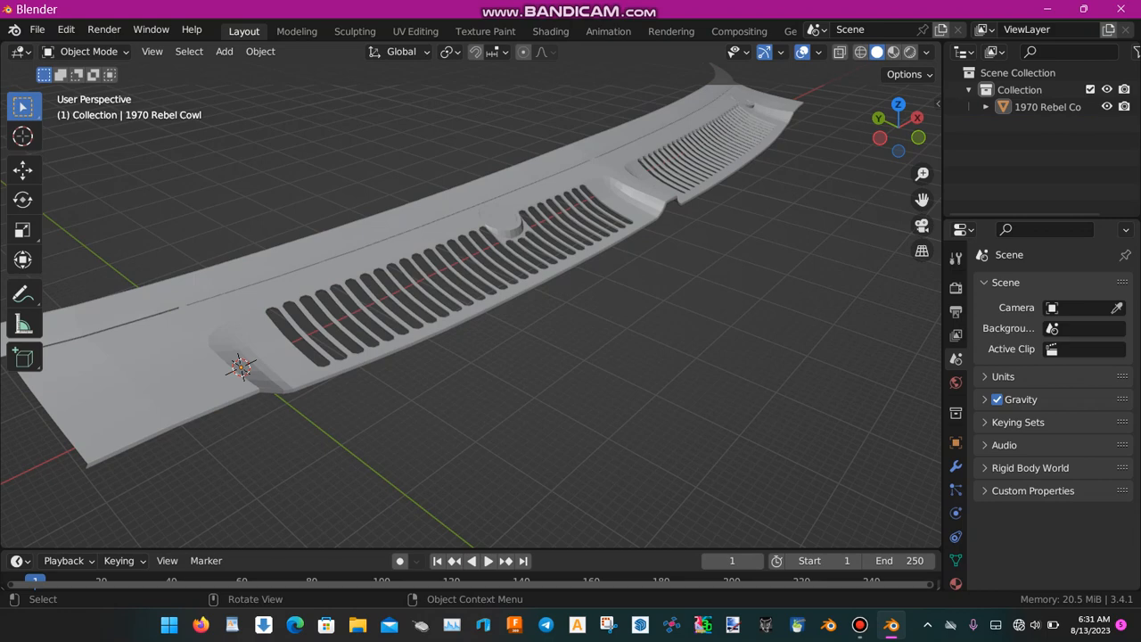
scroll(471, 303, down, 3)
middle_drag(553, 313, 414, 300)
scroll(471, 303, up, 1)
scroll(470, 303, down, 2)
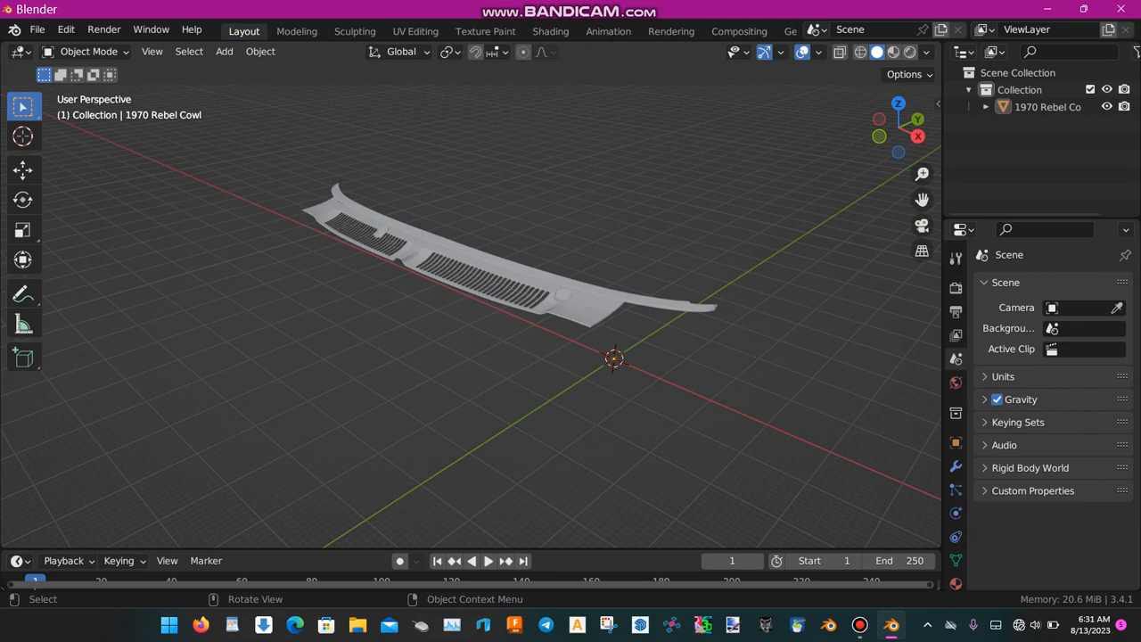
Undo the deselection of the cowl and delete the object from the scene.
key(ctrl+z)
key(ctrl+z)
key(ctrl+z)
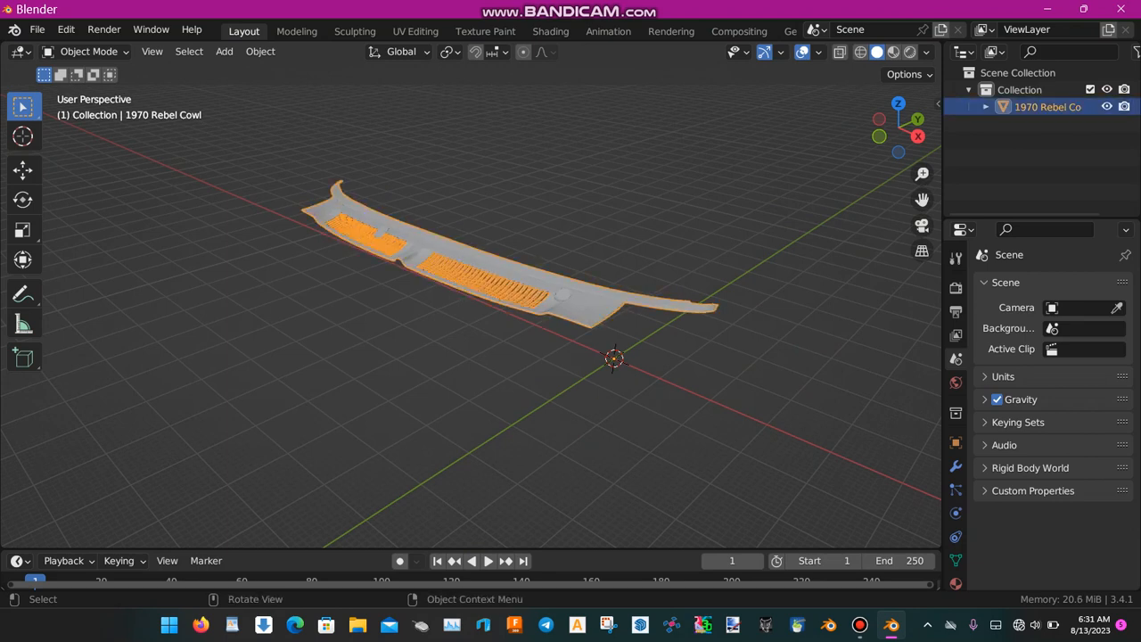
key(x)
click(403, 458)
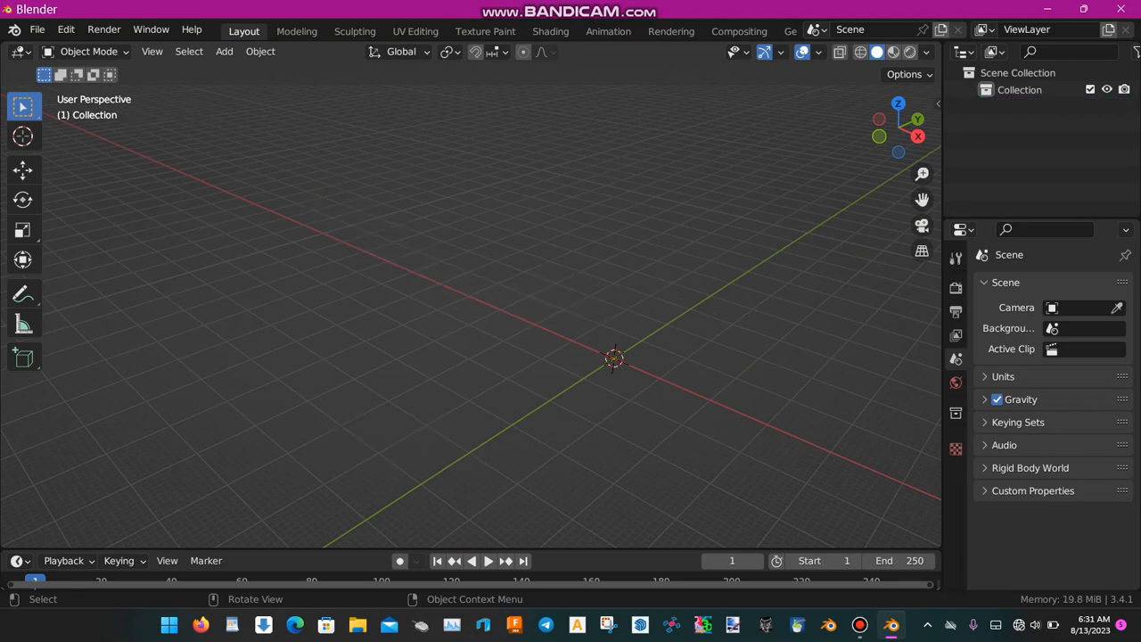
Import the STL file "1970 Rebel Whole Body WIP (REV A) (repaired).stl" with the experimental STL importer.
click(37, 29)
mouse_move(107, 258)
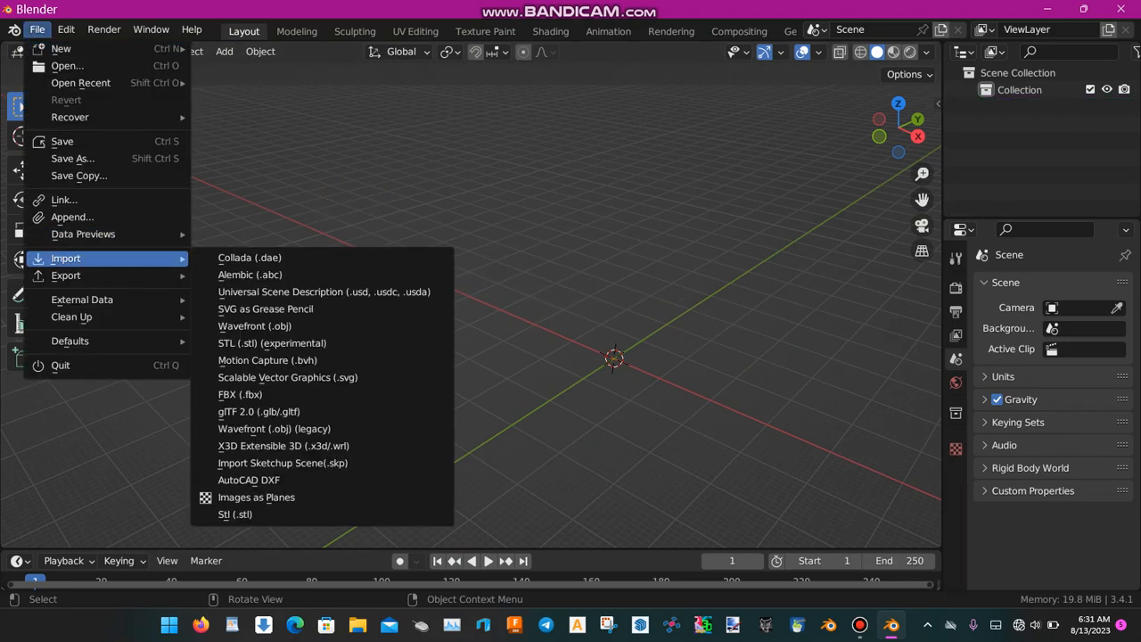
click(271, 343)
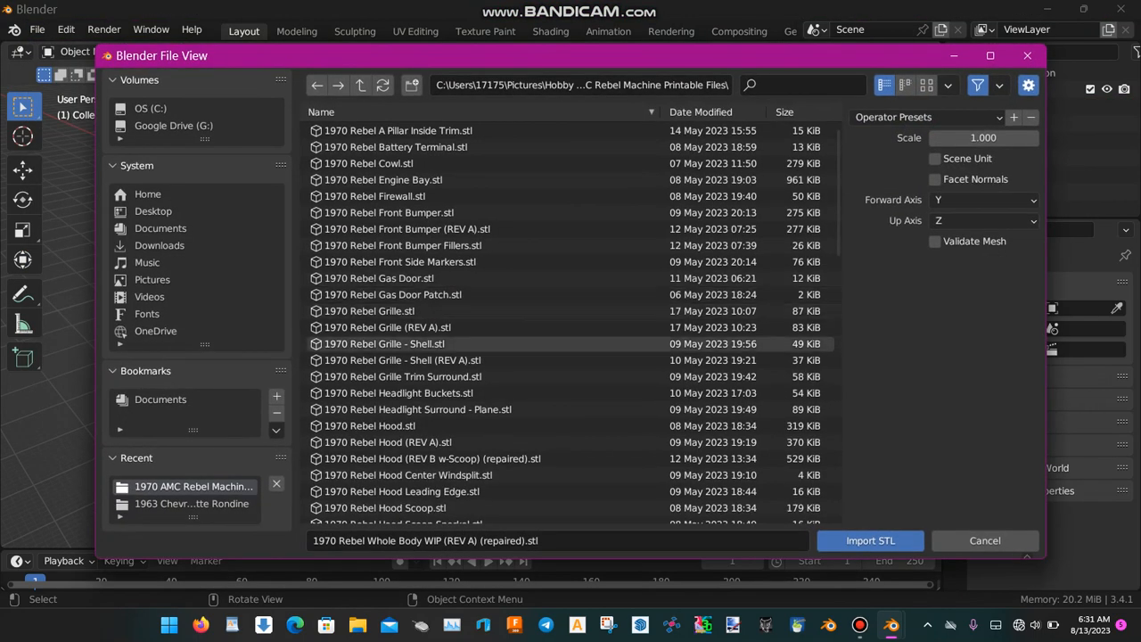
scroll(570, 357, down, 5)
scroll(571, 383, down, 10)
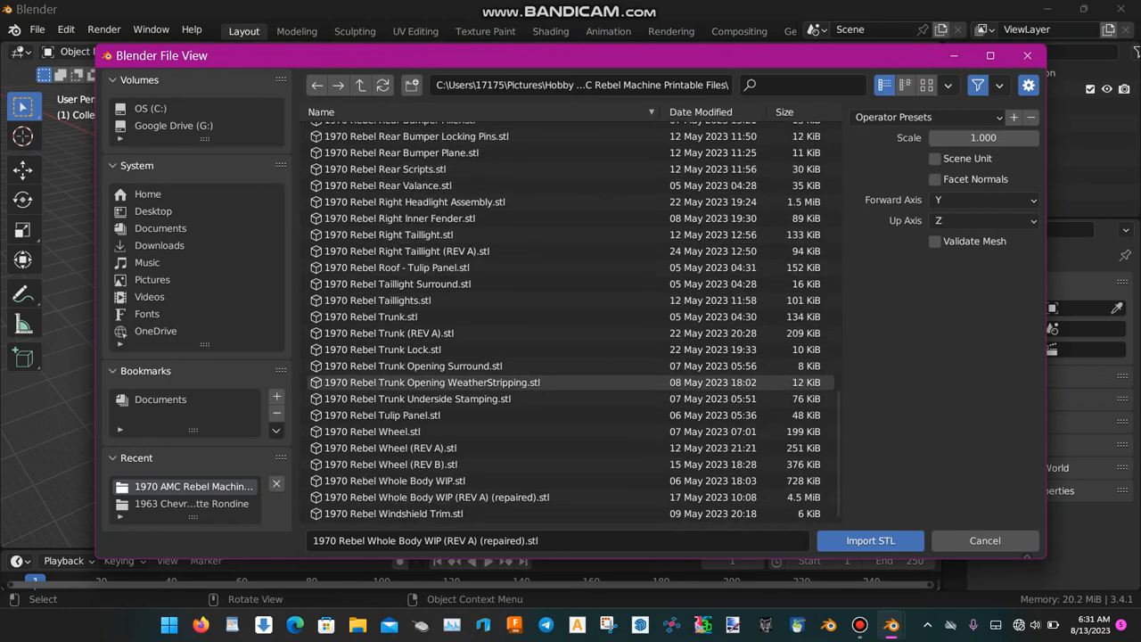
click(870, 540)
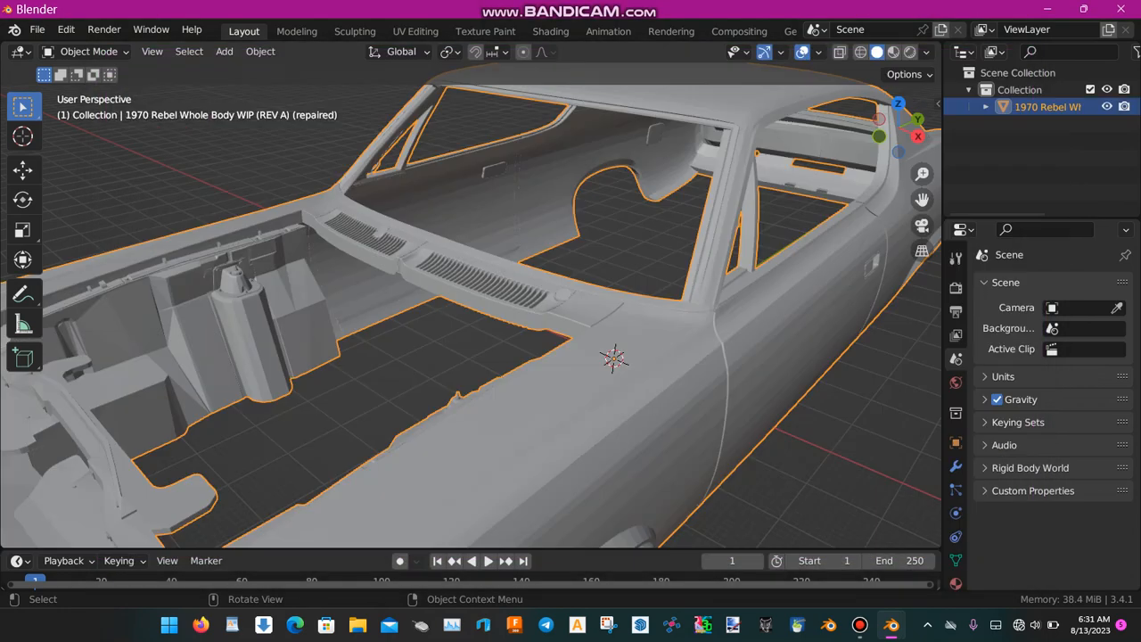
Examine the imported car body from several angles and in the right orthographic view.
scroll(471, 304, down, 6)
middle_drag(571, 339, 744, 348)
scroll(361, 304, down, 4)
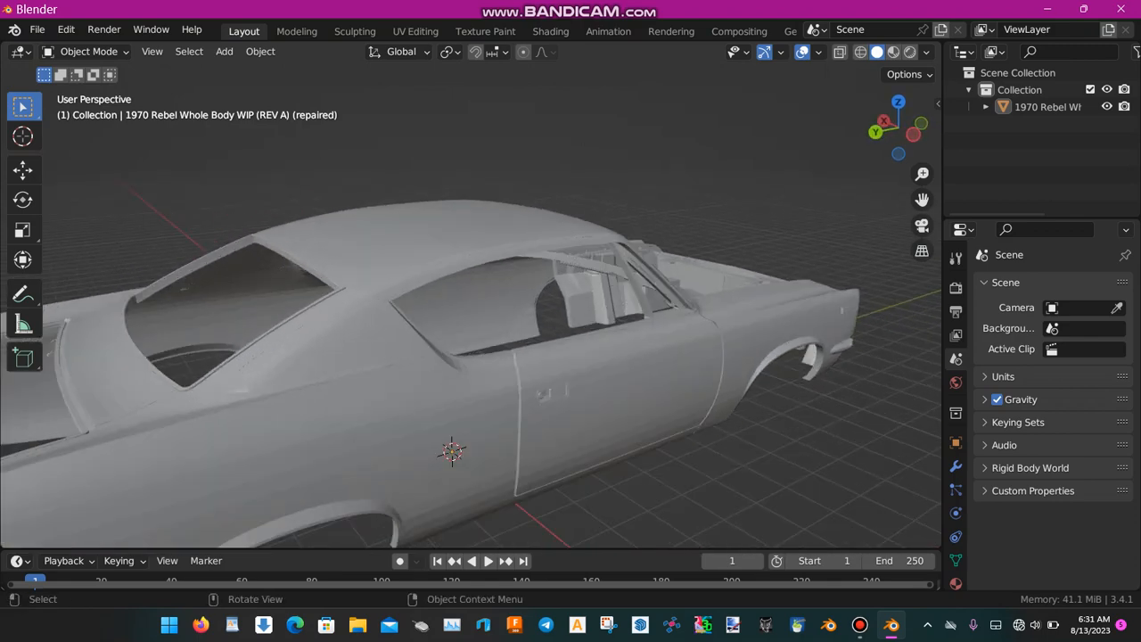
scroll(571, 357, down, 1)
middle_drag(571, 357, 635, 320)
scroll(653, 304, up, 1)
scroll(702, 338, down, 3)
scroll(703, 339, up, 3)
scroll(635, 320, up, 1)
click(897, 131)
scroll(549, 357, down, 2)
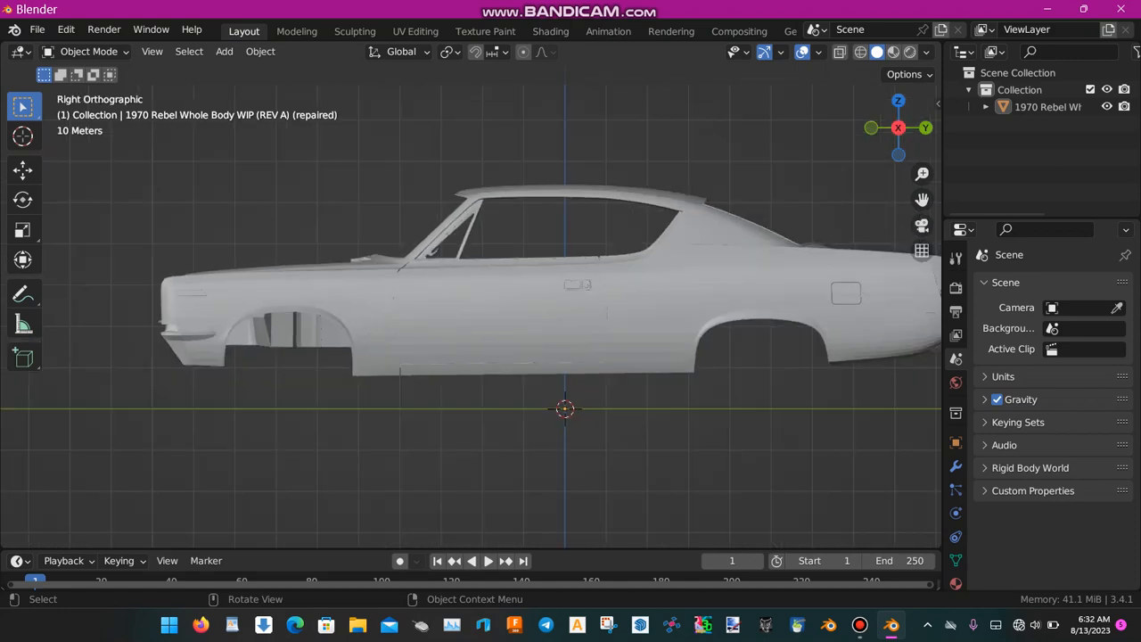
Examine the whole car body in side profile and in perspective, including the open engine bay and cabin.
shift+middle_drag(549, 357, 466, 379)
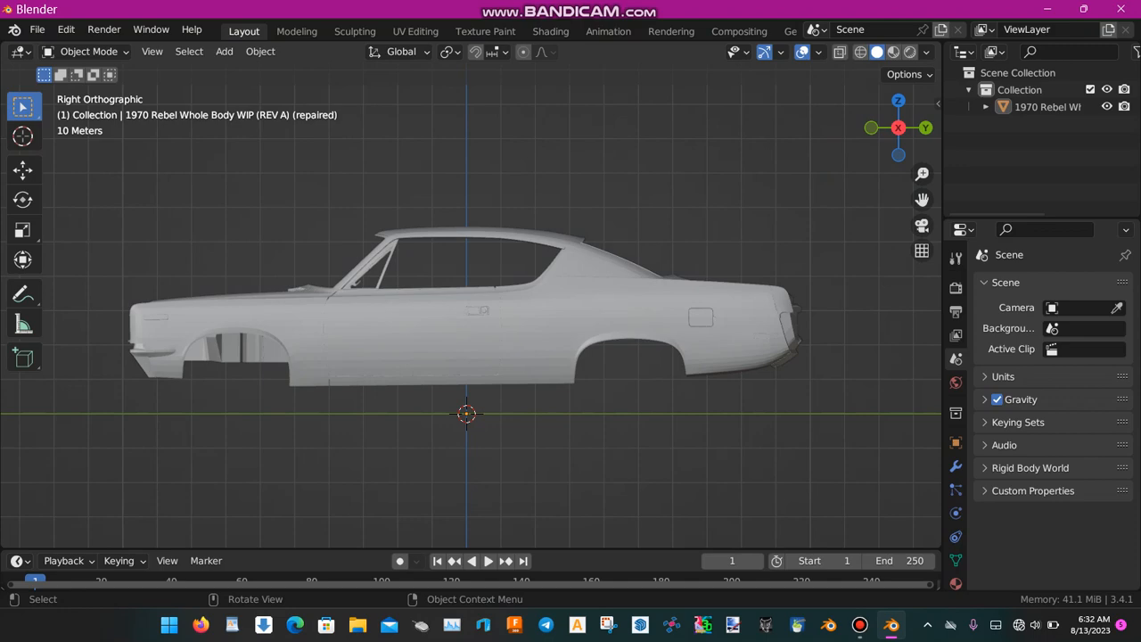
scroll(466, 379, down, 1)
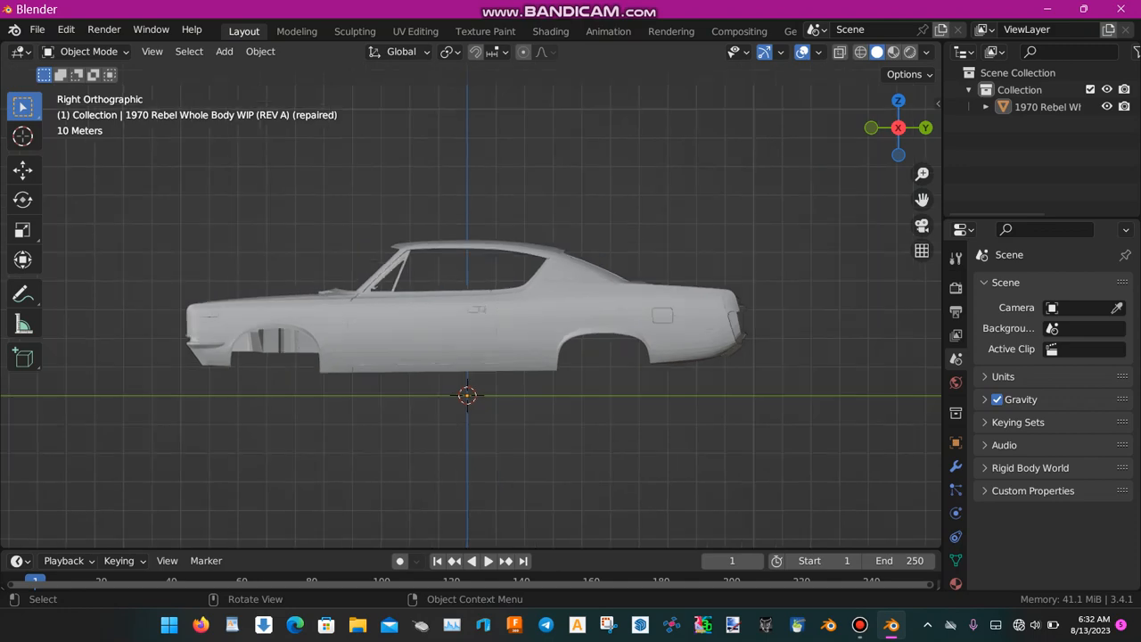
middle_drag(467, 379, 203, 349)
scroll(156, 412, up, 2)
scroll(156, 412, down, 1)
middle_drag(204, 349, 368, 352)
scroll(228, 364, up, 1)
scroll(228, 364, down, 1)
scroll(198, 368, up, 2)
scroll(167, 378, down, 3)
scroll(464, 314, down, 3)
scroll(367, 352, up, 2)
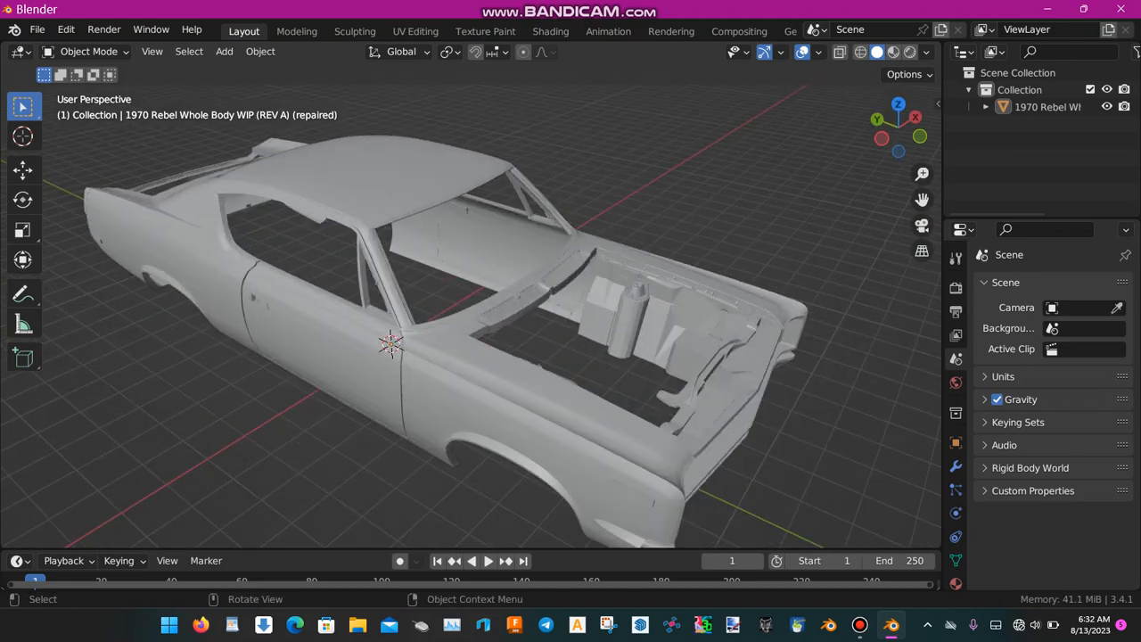
Select the imported car body and delete it from the scene.
key(a)
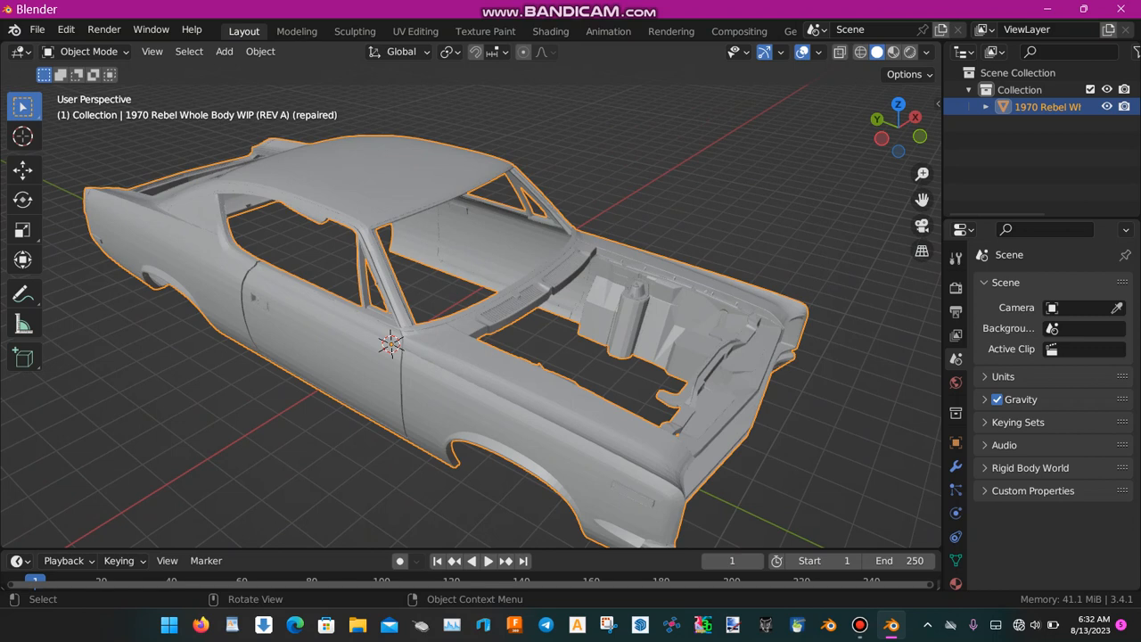
key(x)
key(Return)
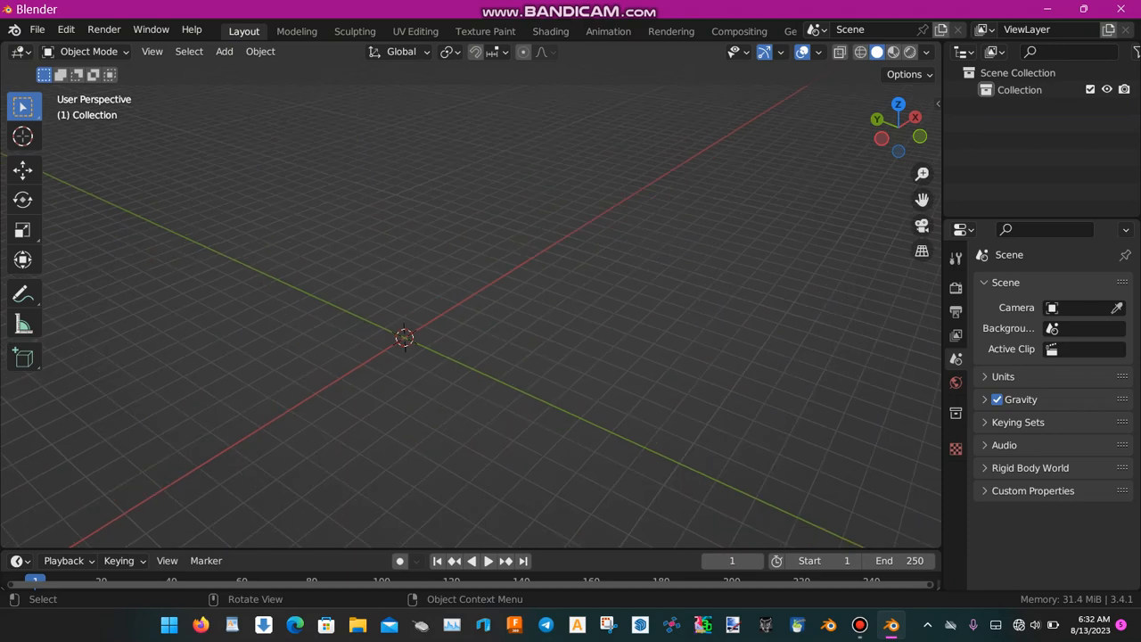
Import the STL file "1970 Rebel Cowl.stl" with the experimental STL importer.
scroll(500, 339, down, 3)
middle_drag(500, 339, 575, 348)
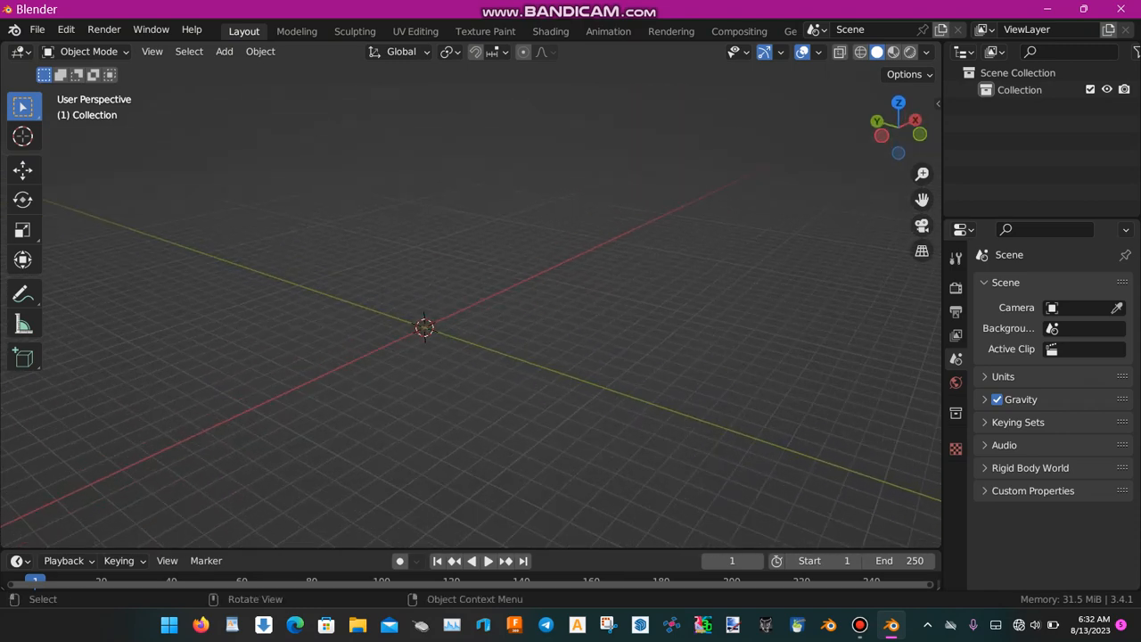
click(37, 29)
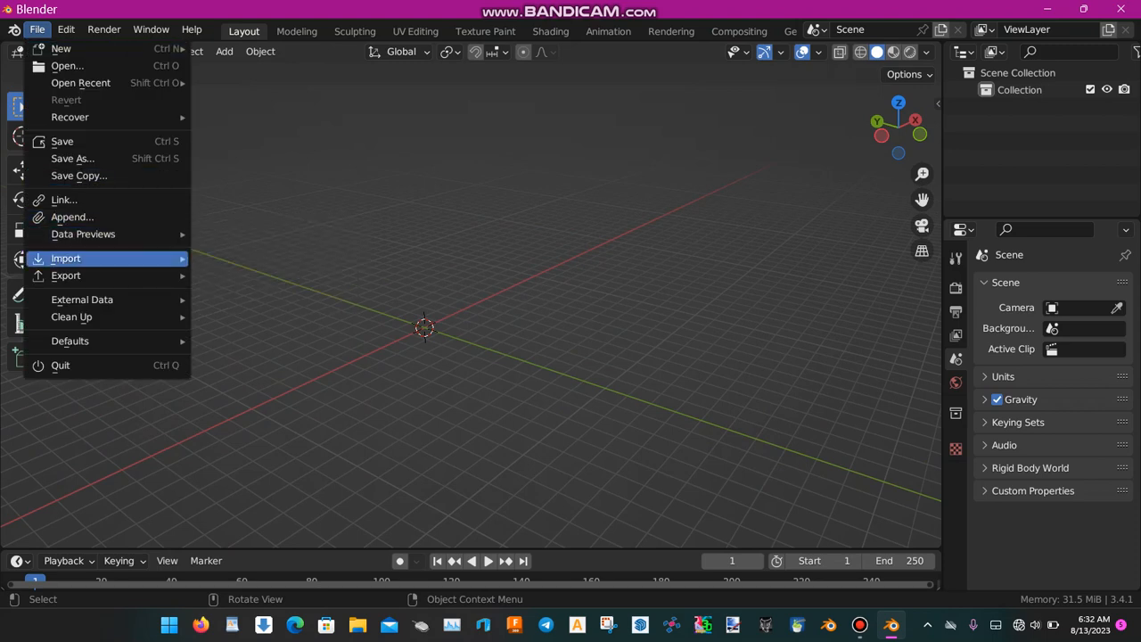
mouse_move(107, 259)
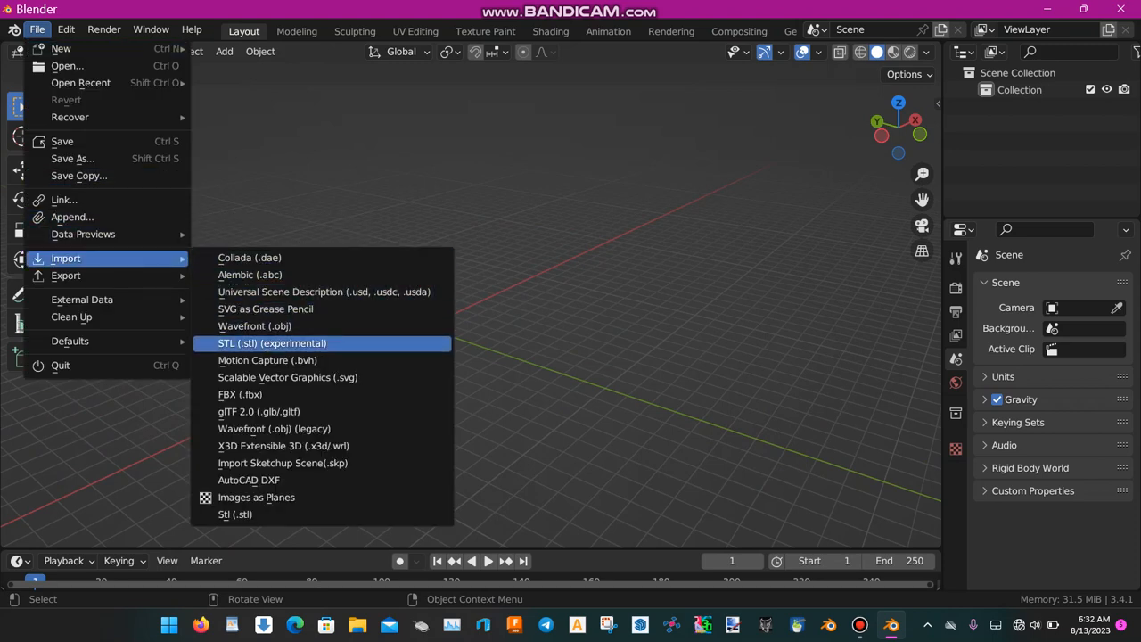
click(272, 343)
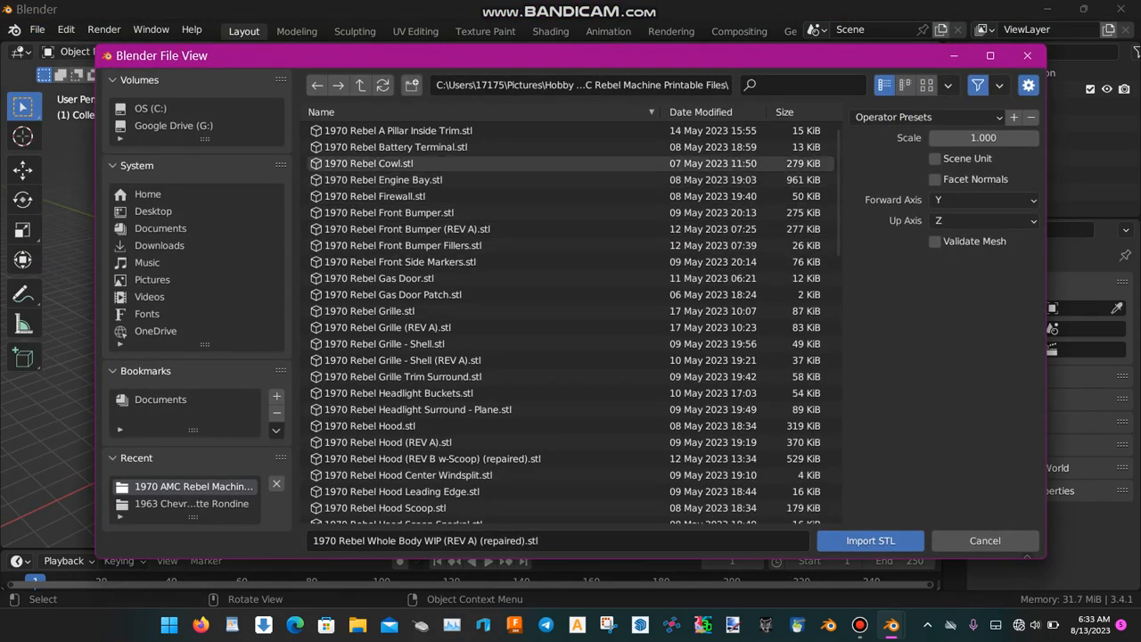
click(384, 163)
click(870, 540)
Bring the imported cowl into close view and switch it to Edit Mode.
scroll(471, 299, up, 10)
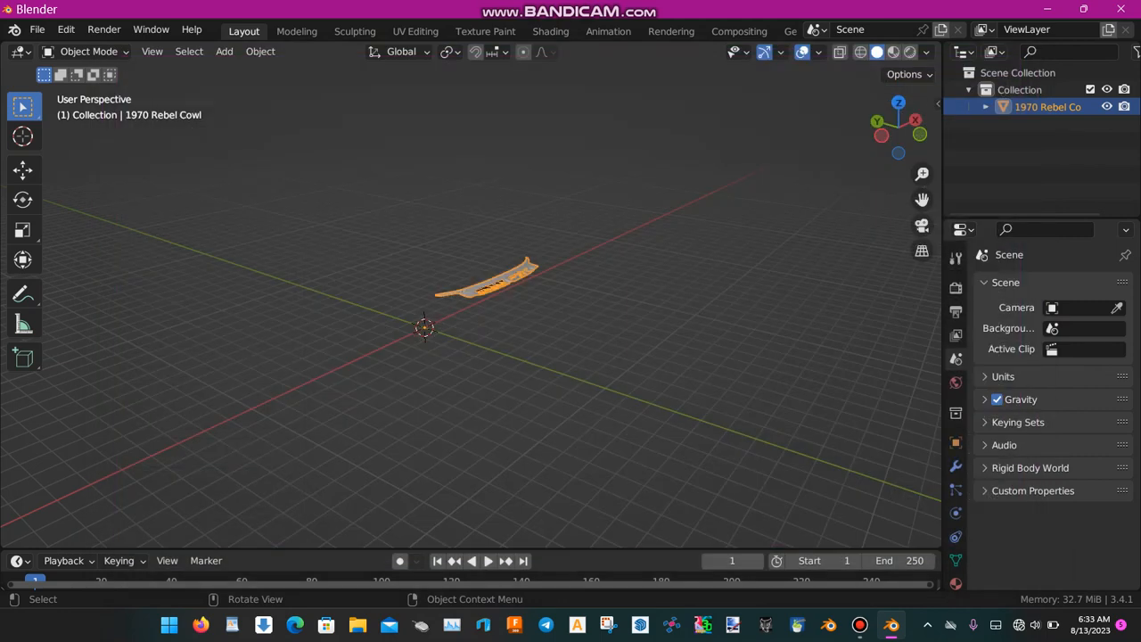
mouse_move(471, 298)
middle_down()
mouse_move(447, 285)
mouse_move(464, 289)
middle_up()
key(Tab)
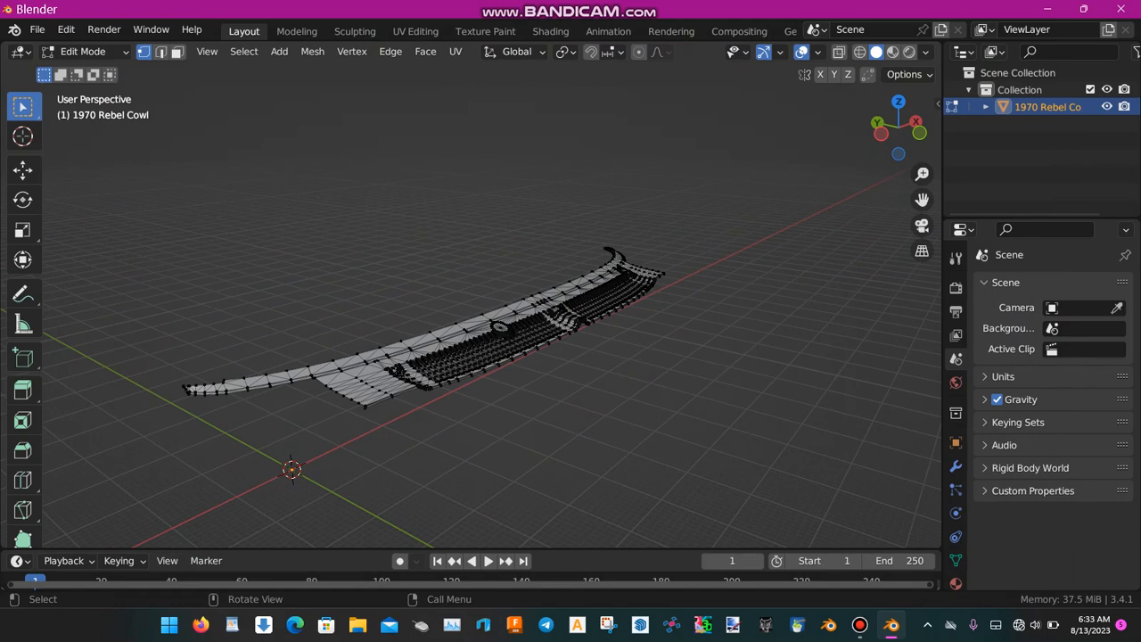
Try extruding the entire cowl mesh downward along its normal, and undo the extrusion and the selection.
key(a)
key(e)
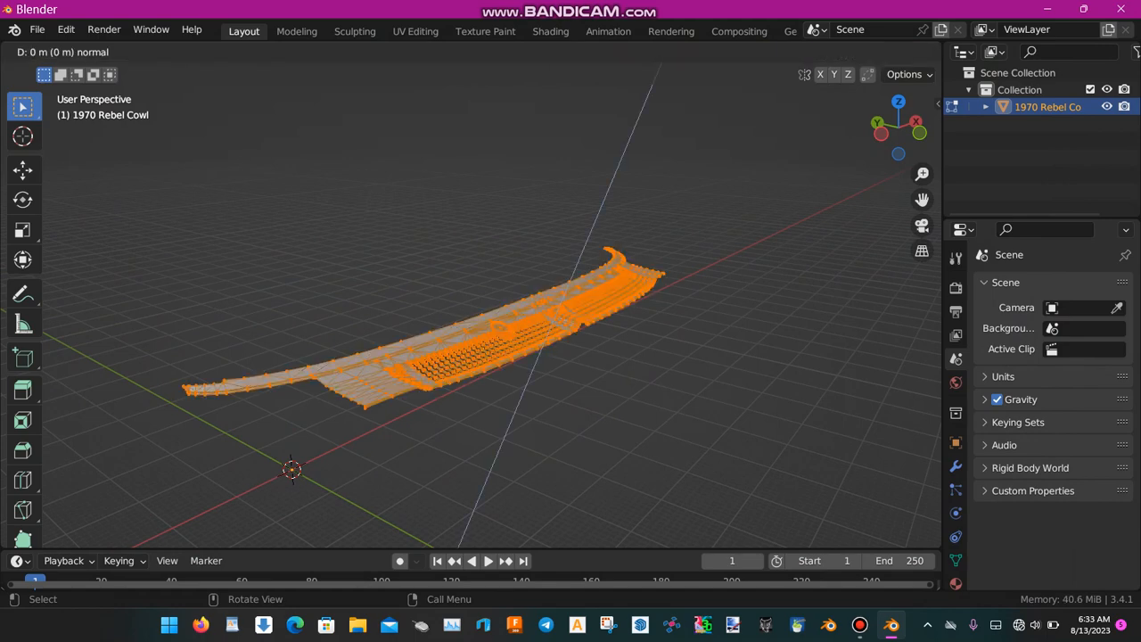
key(Return)
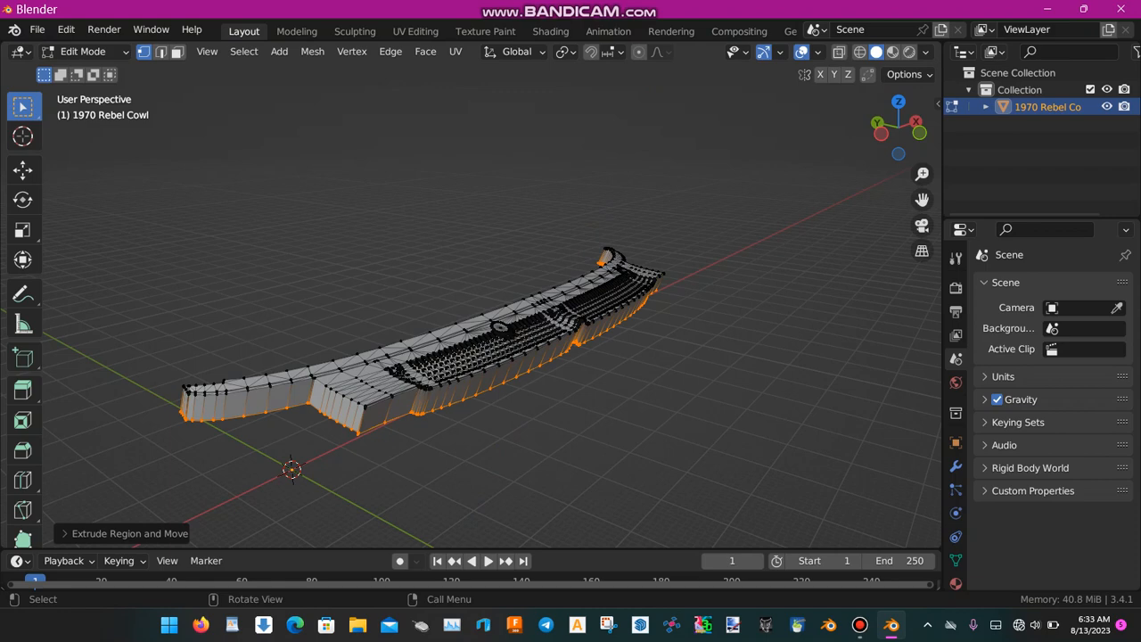
key(ctrl+z)
key(ctrl+z)
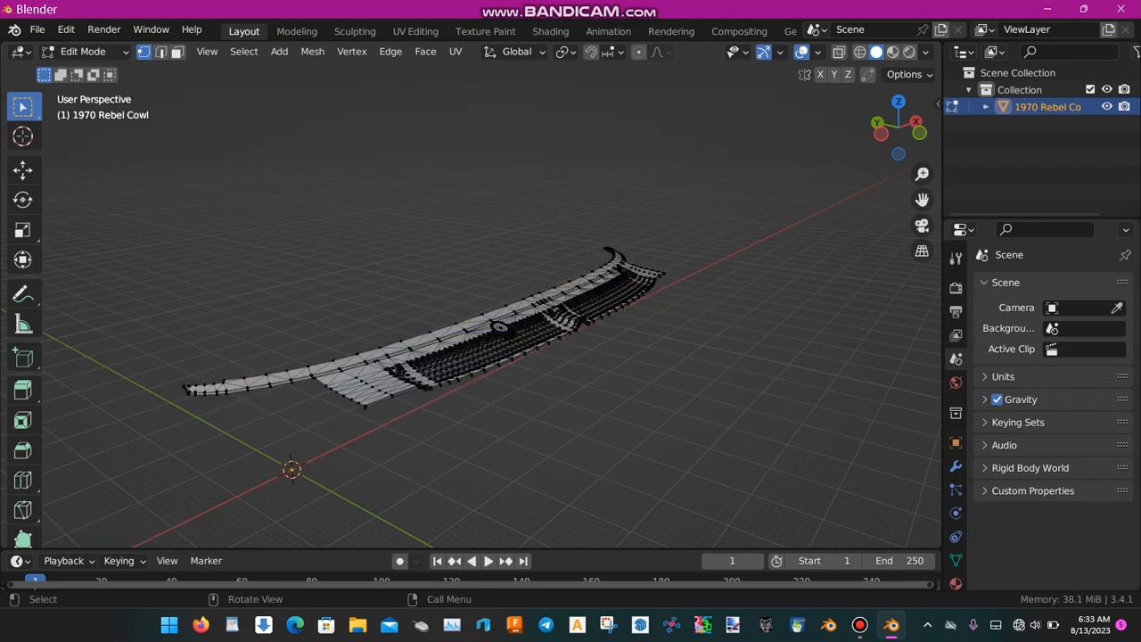
Examine the cowl's unextruded triangulated mesh around the vent slats and the round boss.
scroll(456, 322, up, 1)
middle_drag(455, 322, 624, 192)
scroll(428, 327, up, 2)
scroll(428, 327, down, 2)
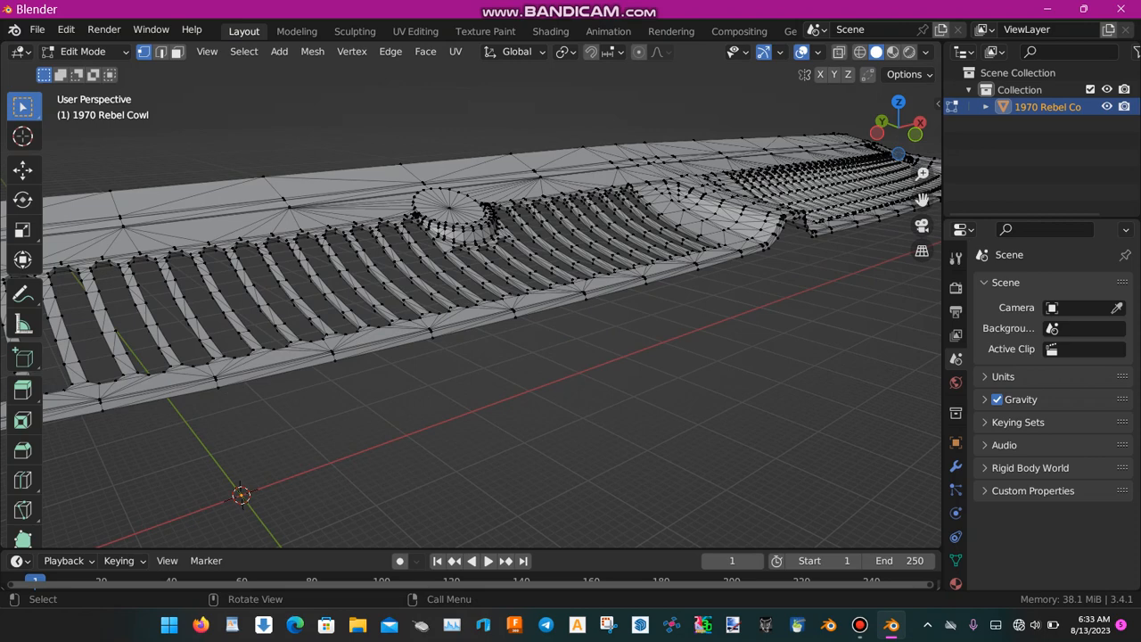
scroll(471, 294, down, 2)
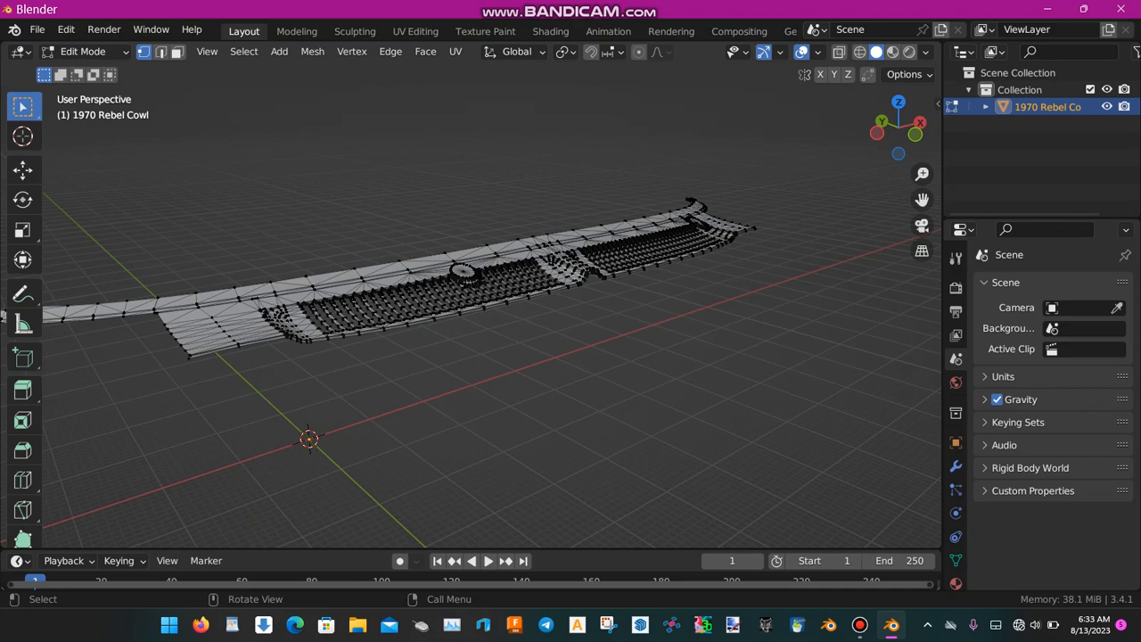
scroll(402, 312, down, 2)
scroll(446, 330, up, 1)
mouse_move(860, 624)
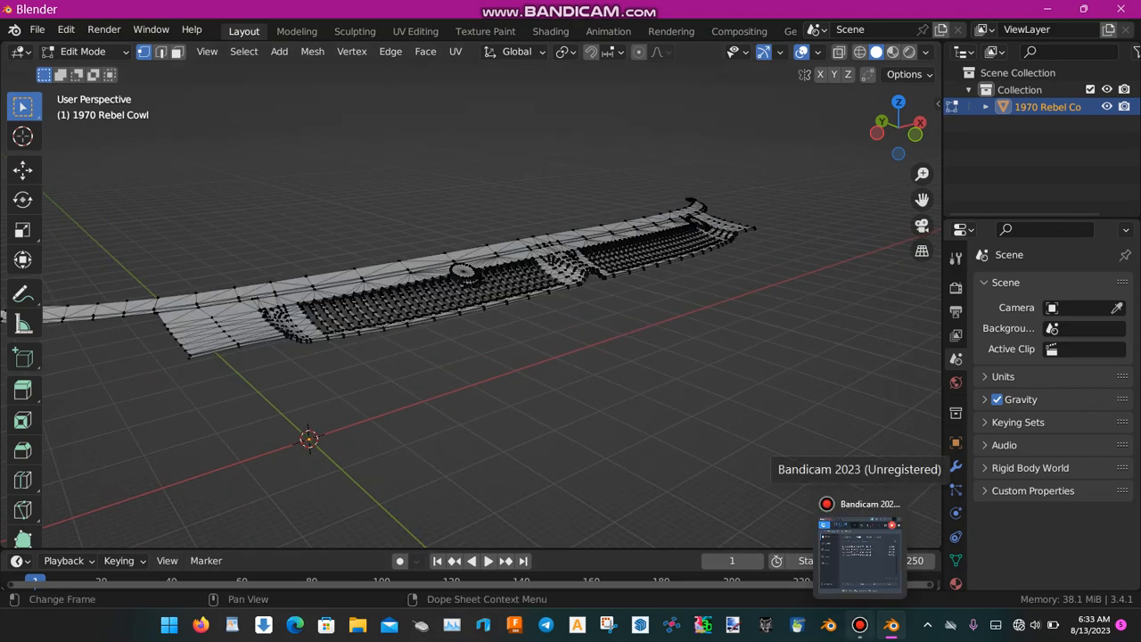
click(859, 625)
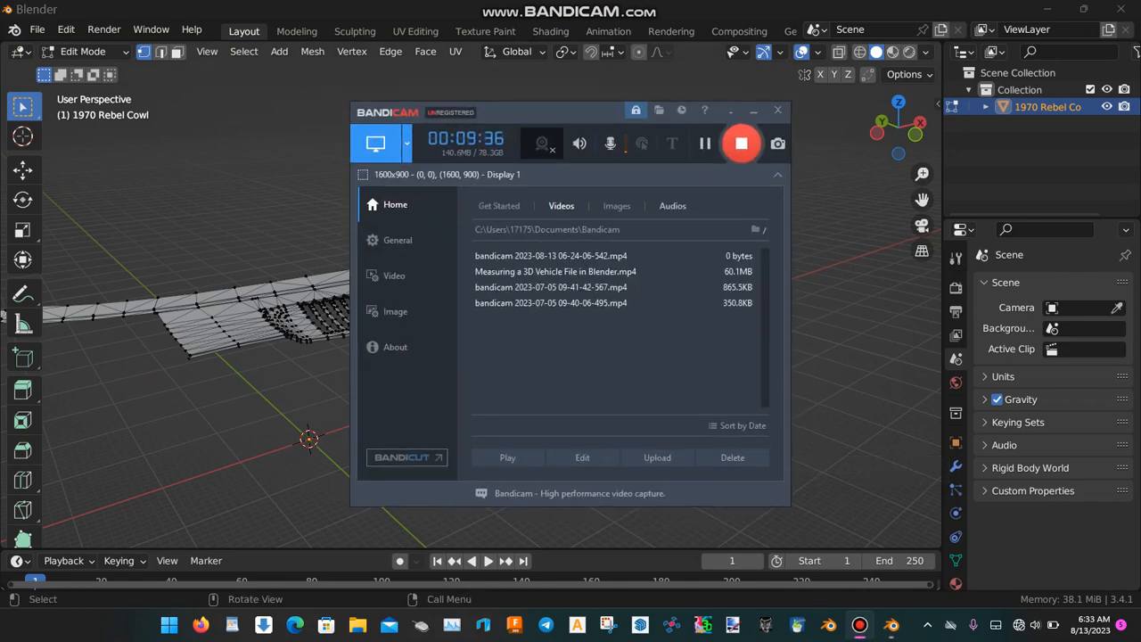